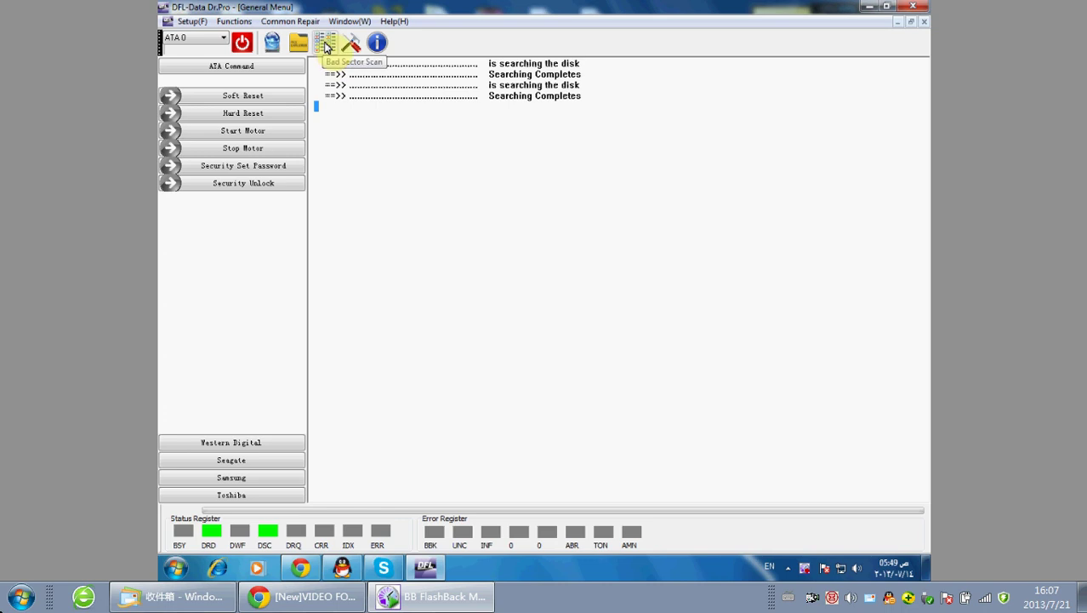
{"action": "left_click", "coordinate": [325, 43]}
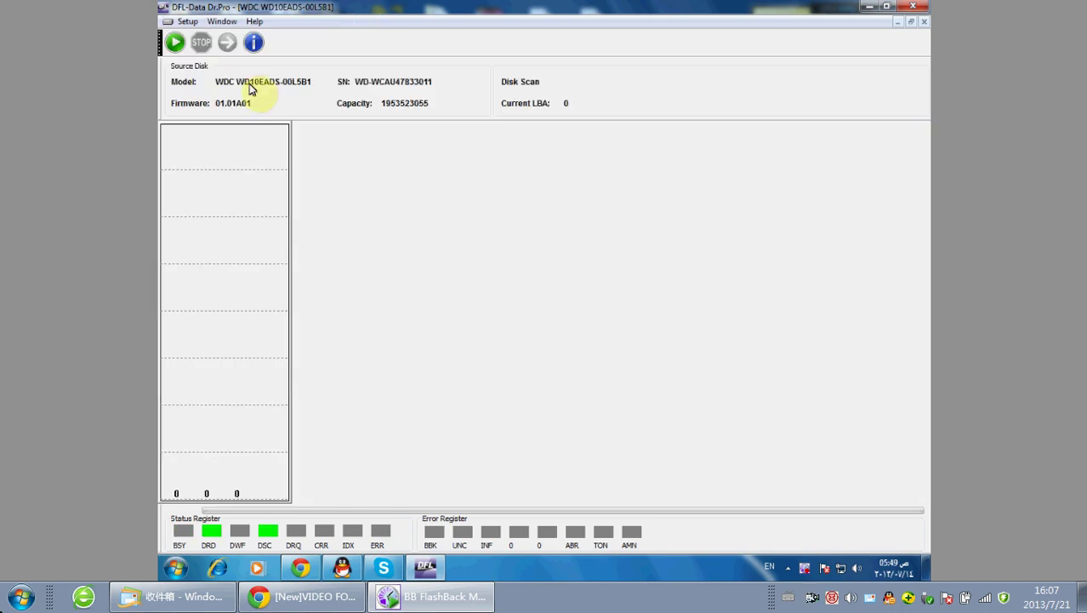
{"action": "left_click", "coordinate": [175, 43]}
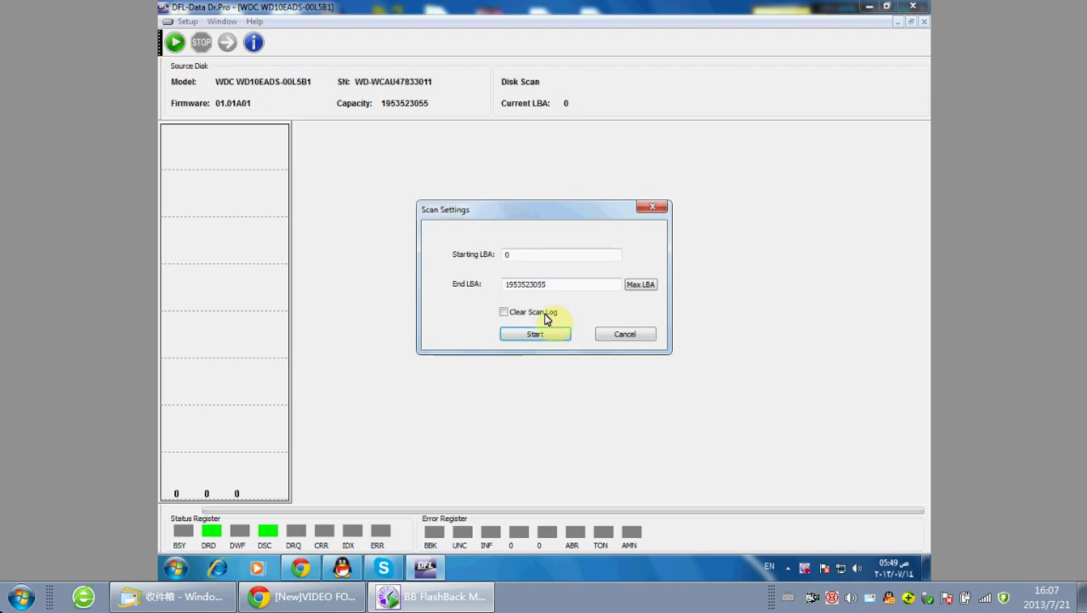
{"action": "left_click", "coordinate": [542, 336]}
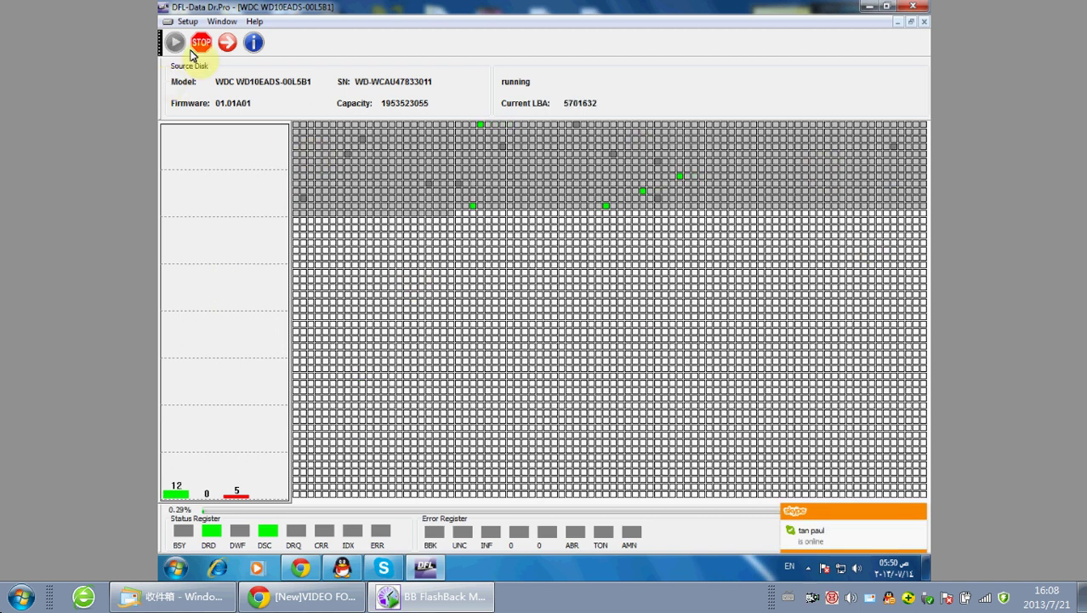
{"action": "left_click", "coordinate": [200, 47]}
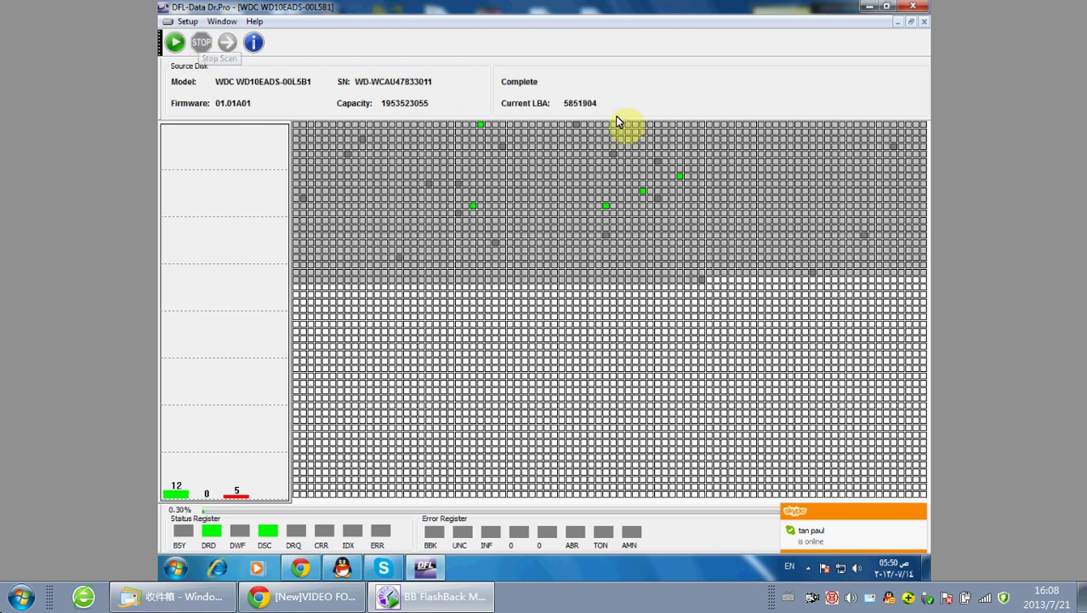
{"action": "left_click", "coordinate": [924, 22]}
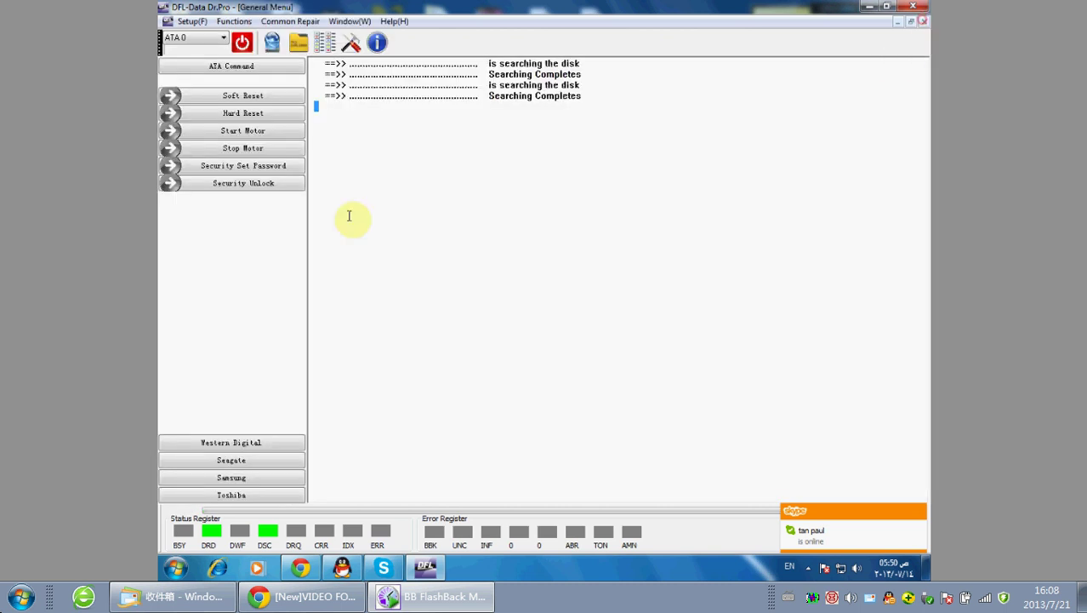
- Set up a file extraction with ATA 0 as source disk, Create Map File and Write Blocking enabled, and try to expand DFL-Device
{"action": "left_click", "coordinate": [297, 45]}
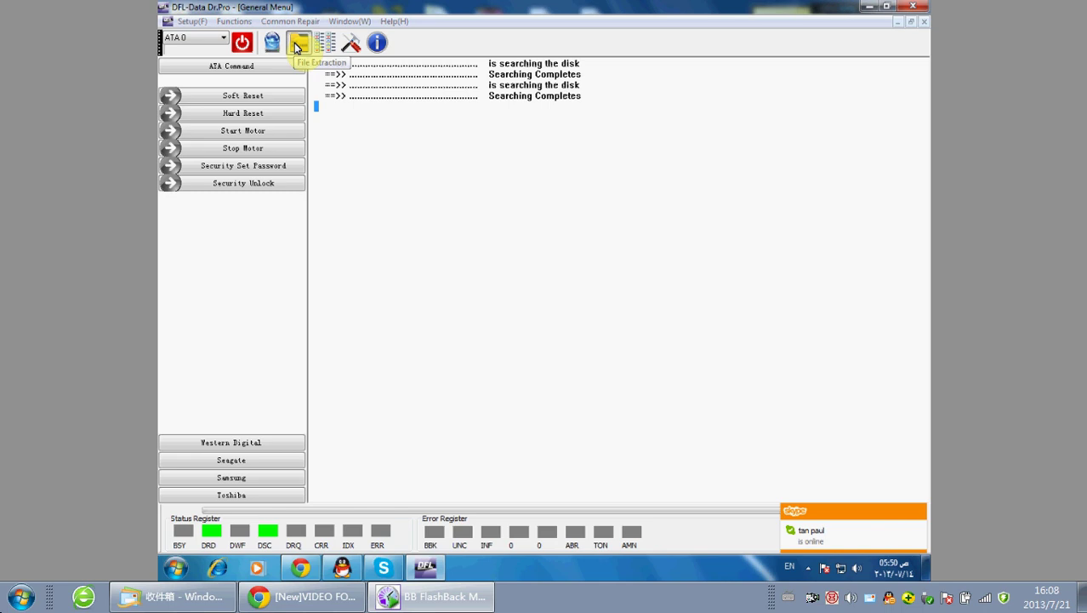
{"action": "left_click", "coordinate": [531, 235]}
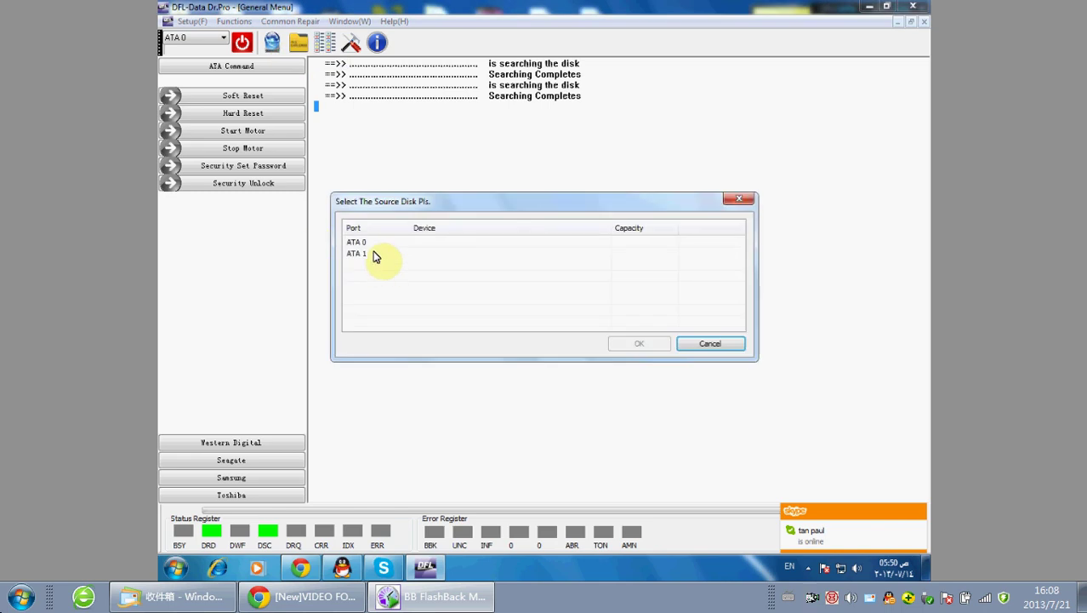
{"action": "left_click", "coordinate": [374, 243]}
{"action": "left_click", "coordinate": [638, 341]}
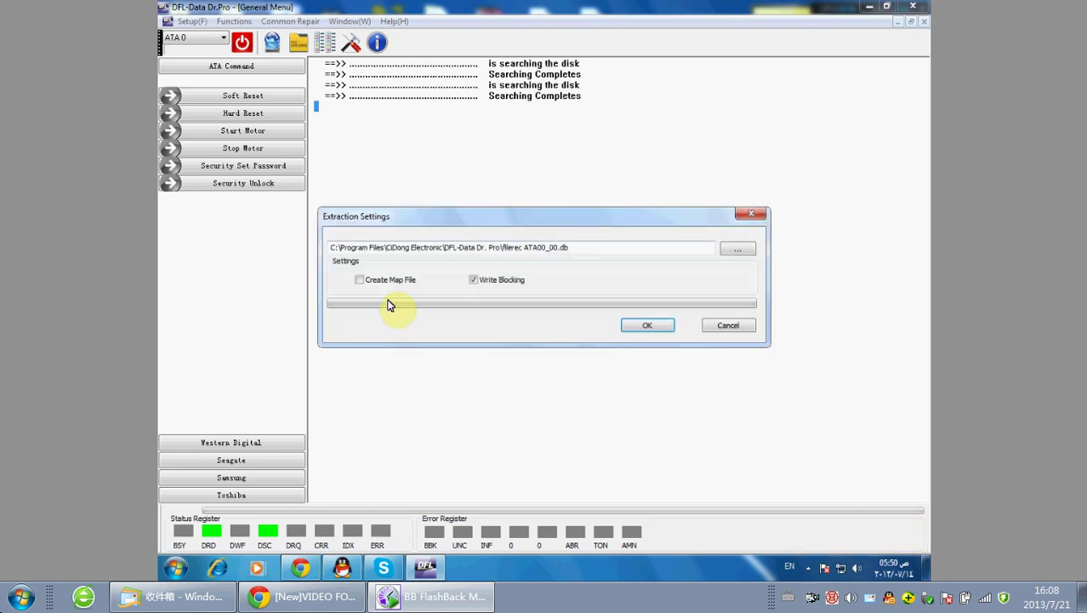
{"action": "left_click", "coordinate": [359, 281]}
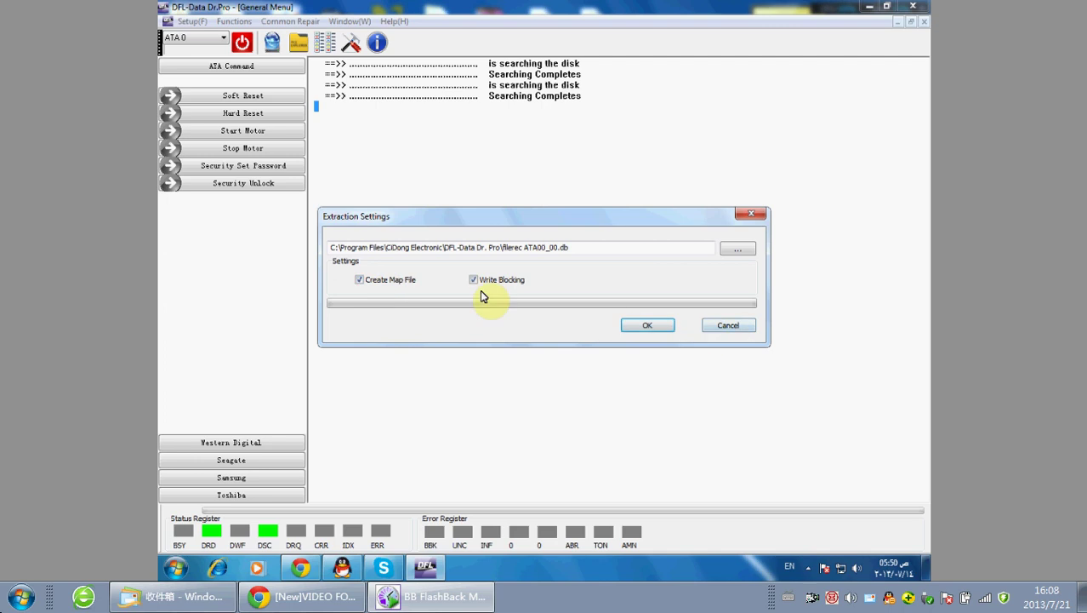
{"action": "left_click", "coordinate": [646, 326]}
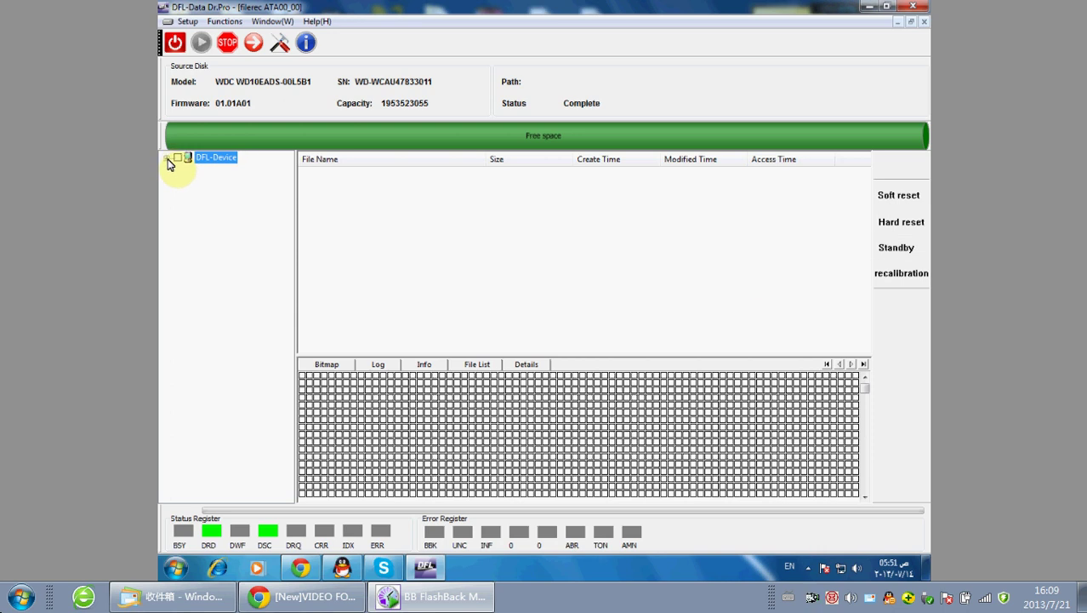
{"action": "left_click", "coordinate": [167, 160]}
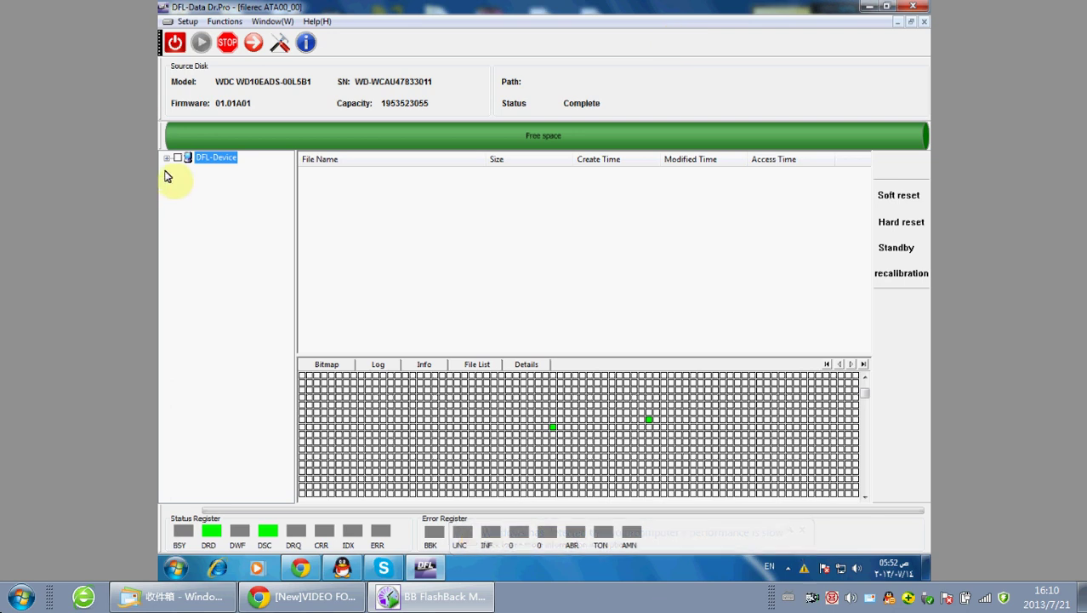
- Open DFL-Device in Hex Edit at sector 0 and inspect the byte at the end of row 00000160
{"action": "right_click", "coordinate": [219, 162]}
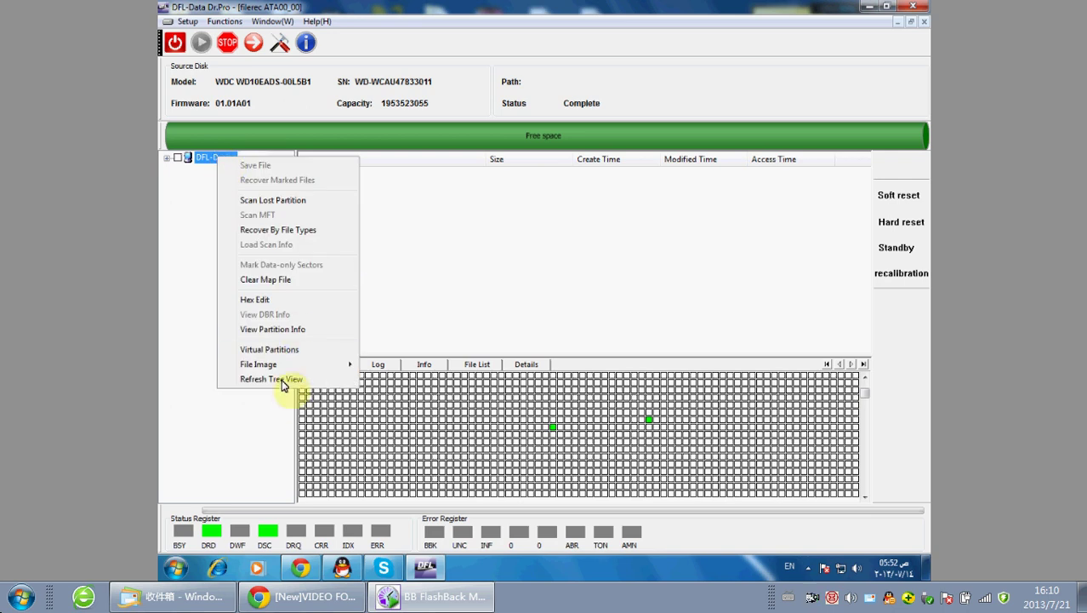
{"action": "left_click", "coordinate": [272, 299]}
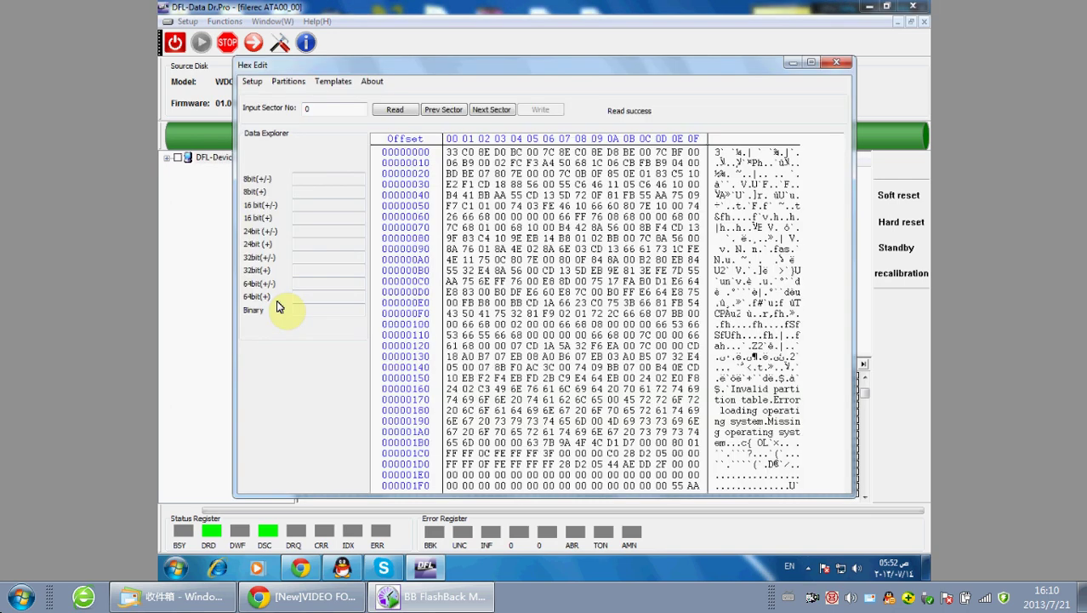
{"action": "left_click", "coordinate": [693, 388]}
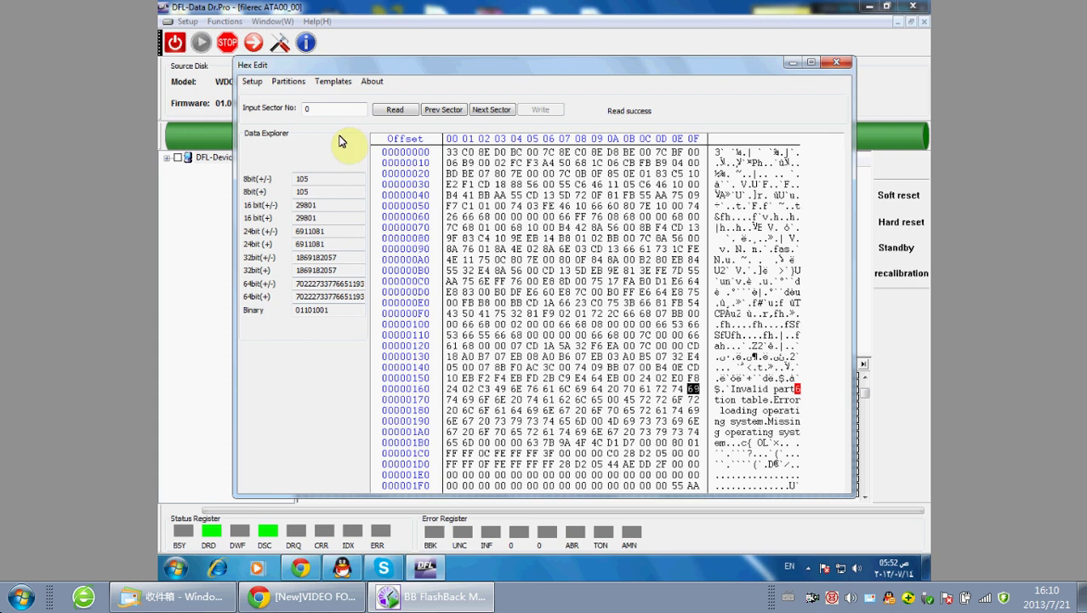
- Read sector 63 in the hex editor and examine the boot sector's bytes and text
{"action": "left_click", "coordinate": [330, 111]}
{"action": "key", "text": "BackSpace"}
{"action": "type", "text": "63"}
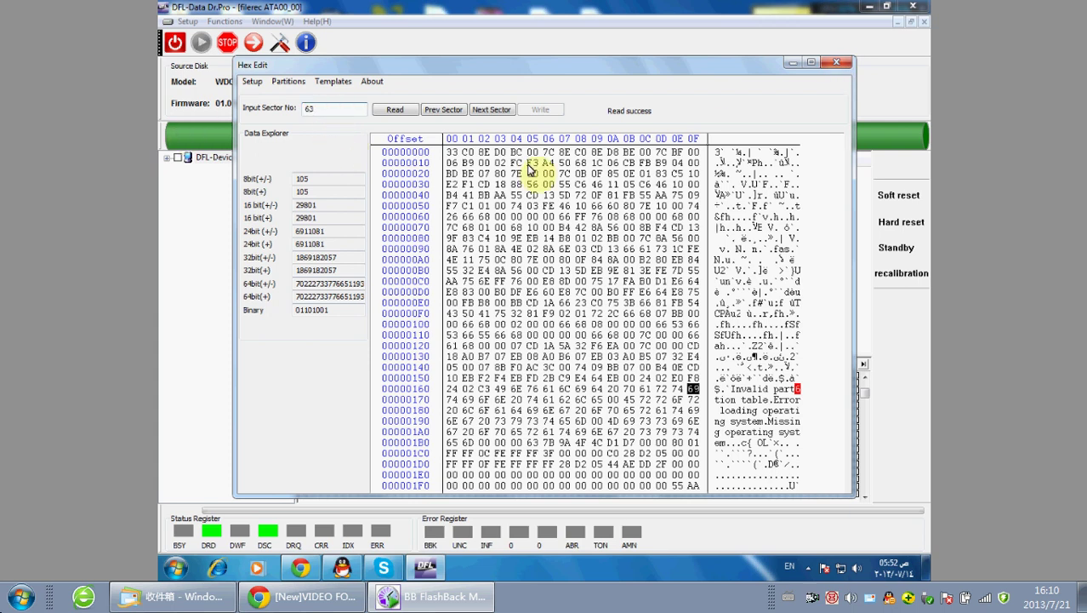
{"action": "left_click", "coordinate": [394, 110]}
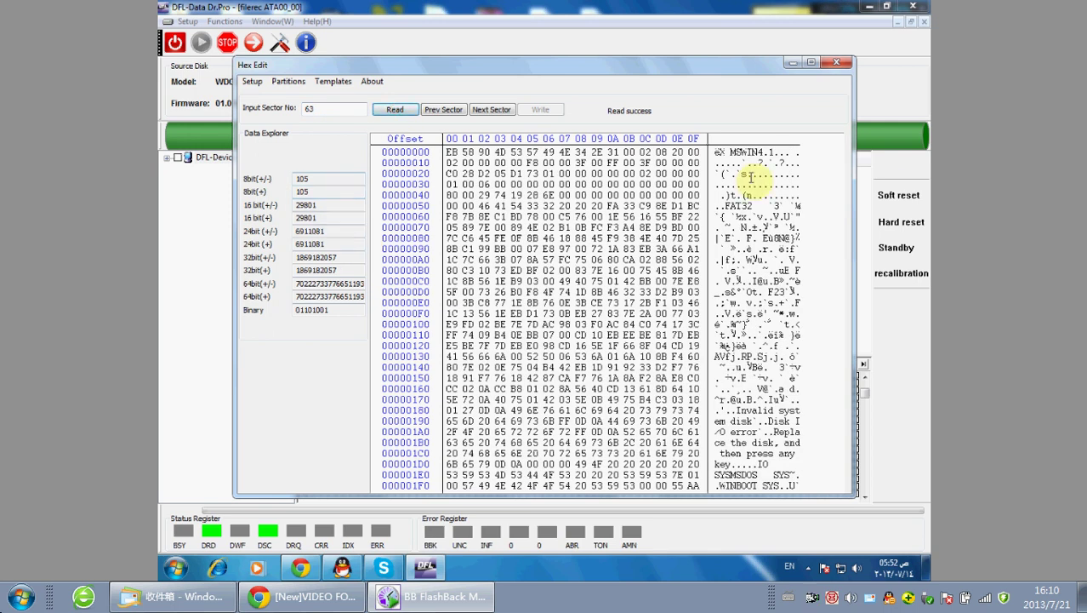
{"action": "left_click_drag", "start_coordinate": [407, 150], "coordinate": [626, 476]}
{"action": "left_click", "coordinate": [661, 398]}
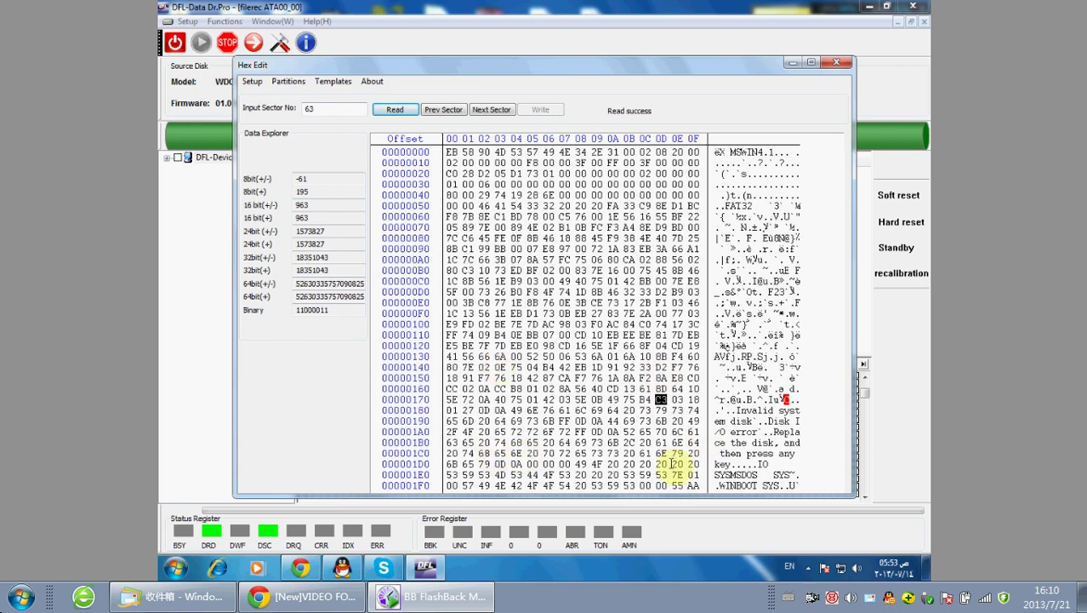
{"action": "left_click_drag", "start_coordinate": [752, 462], "coordinate": [728, 461]}
{"action": "left_click", "coordinate": [645, 399]}
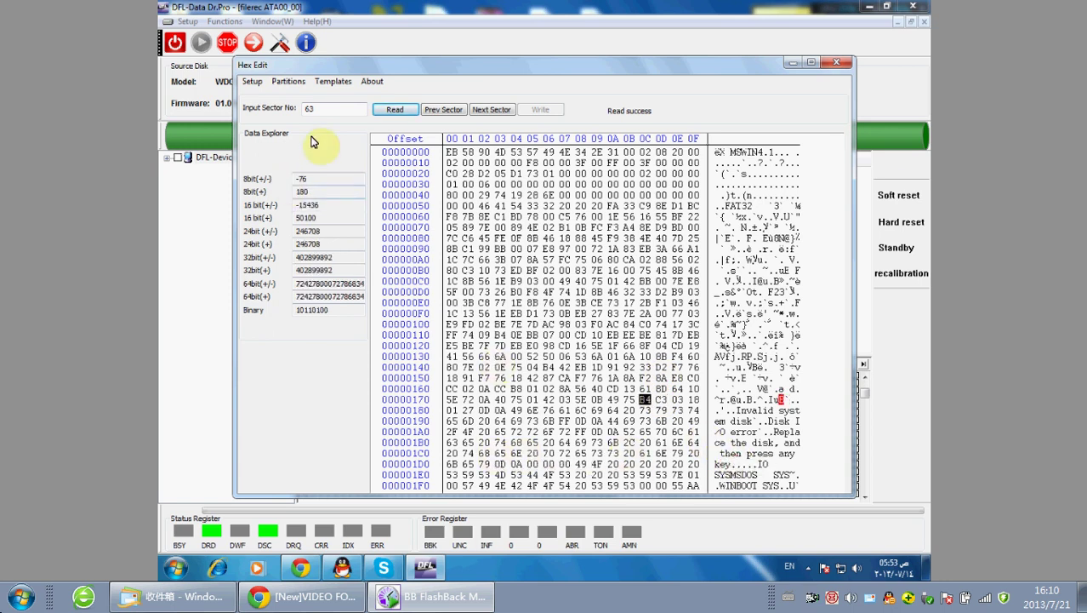
- Read sector 0 again and inspect the partition type bytes 0C and 0F in rows 000001C0 and 000001D0
{"action": "double_click", "coordinate": [323, 108]}
{"action": "type", "text": "0"}
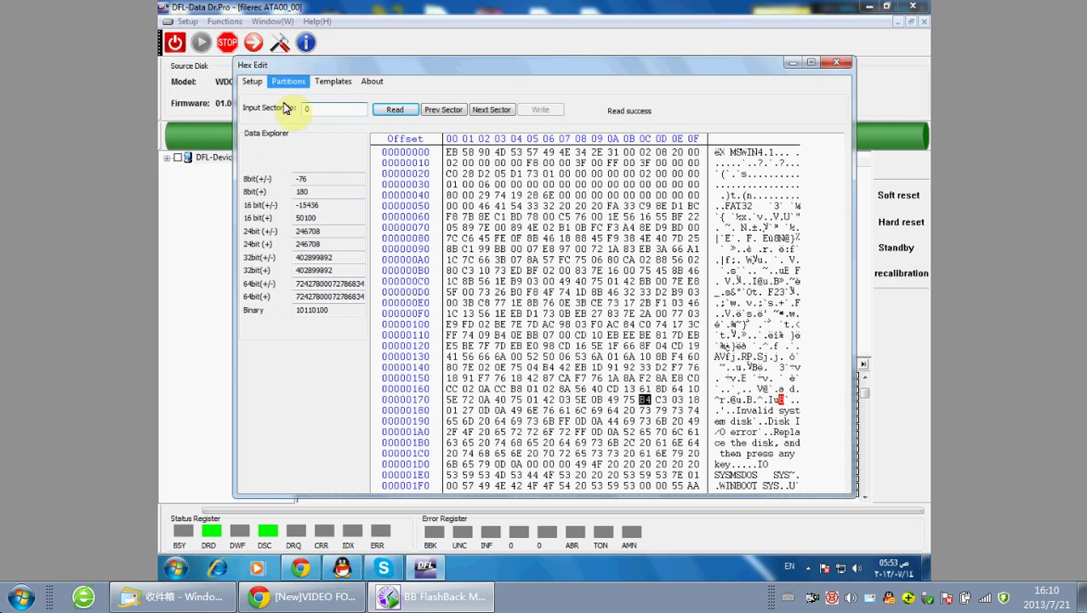
{"action": "left_click", "coordinate": [395, 109]}
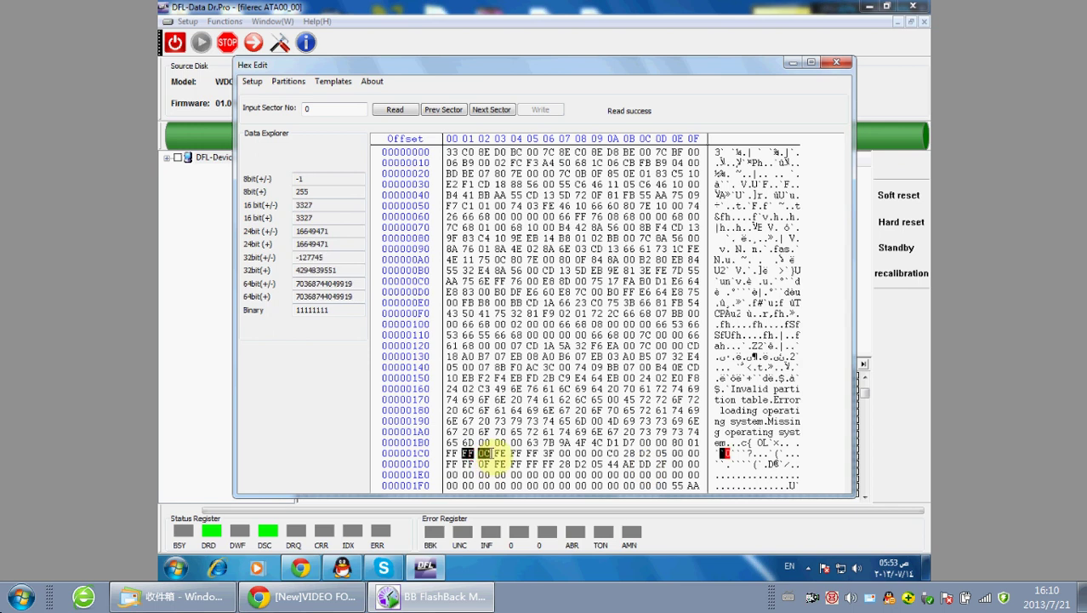
{"action": "left_click", "coordinate": [468, 463]}
{"action": "left_click", "coordinate": [484, 453]}
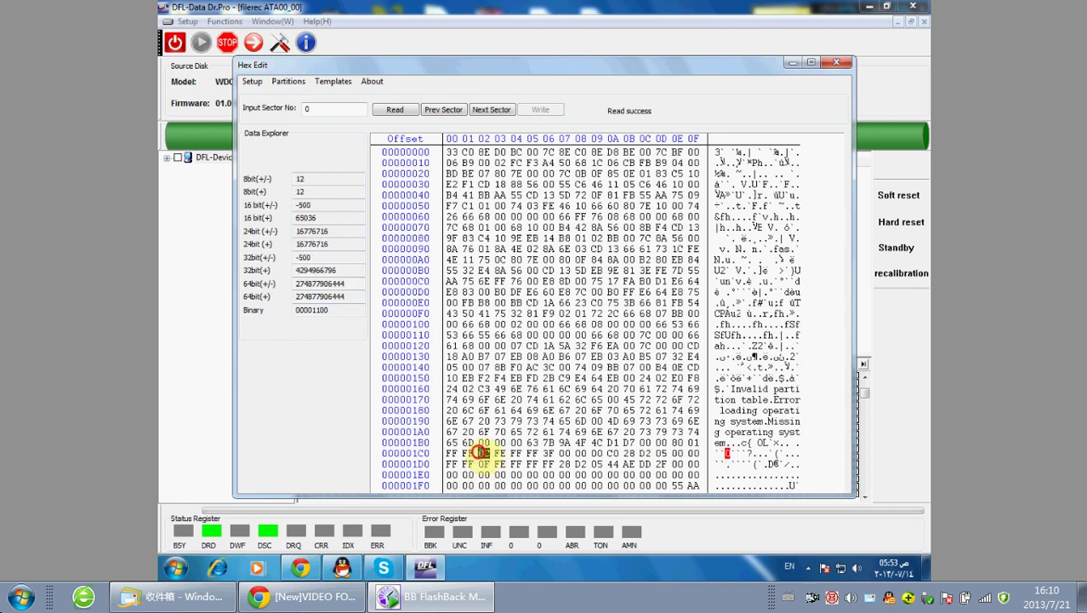
{"action": "left_click_drag", "start_coordinate": [484, 453], "coordinate": [485, 464]}
{"action": "left_click", "coordinate": [483, 463]}
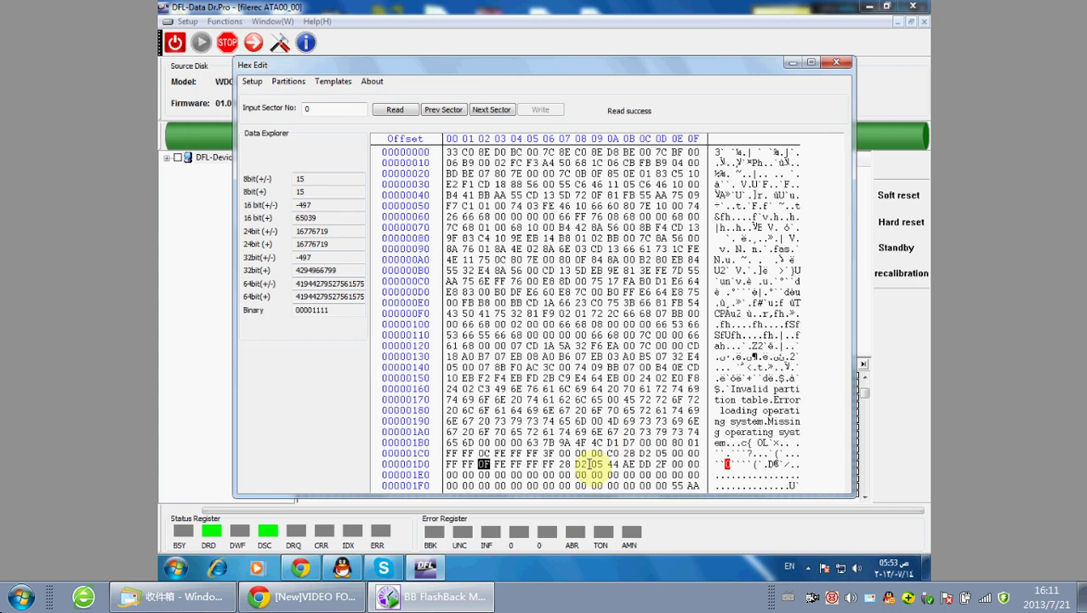
- Examine the remaining partition entry bytes and the 55 AA signature of sector 0, and close the hex editor
{"action": "left_click_drag", "start_coordinate": [581, 452], "coordinate": [661, 453]}
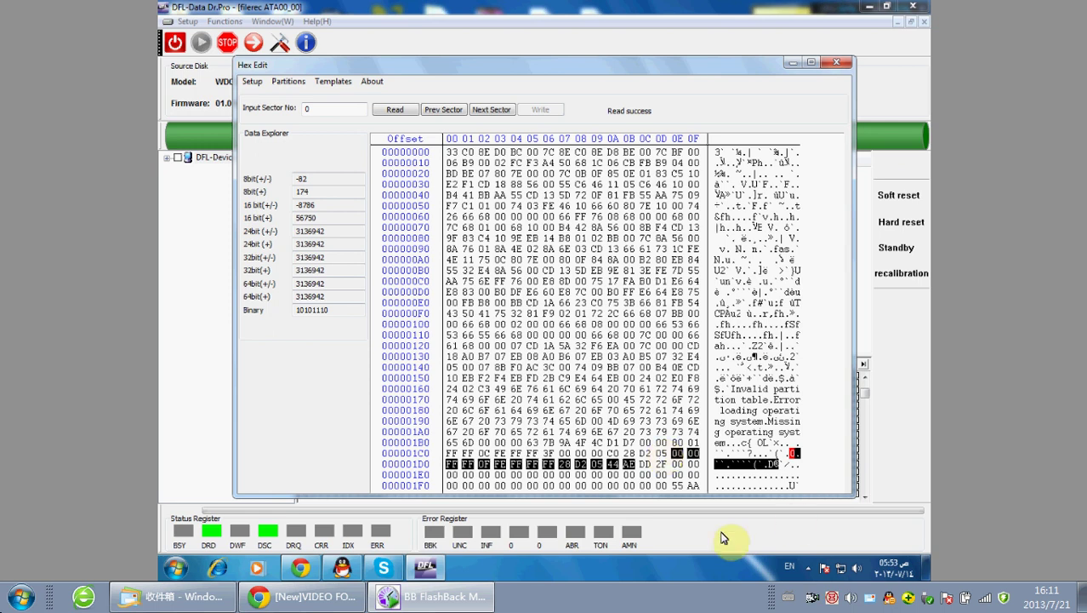
{"action": "left_click_drag", "start_coordinate": [662, 485], "coordinate": [698, 485]}
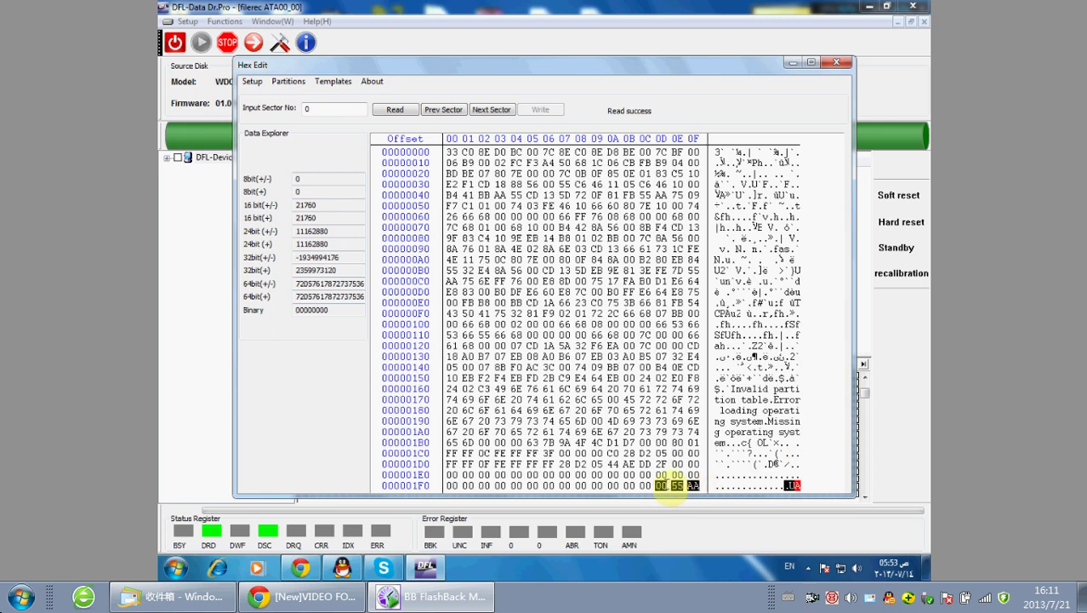
{"action": "left_click", "coordinate": [836, 63]}
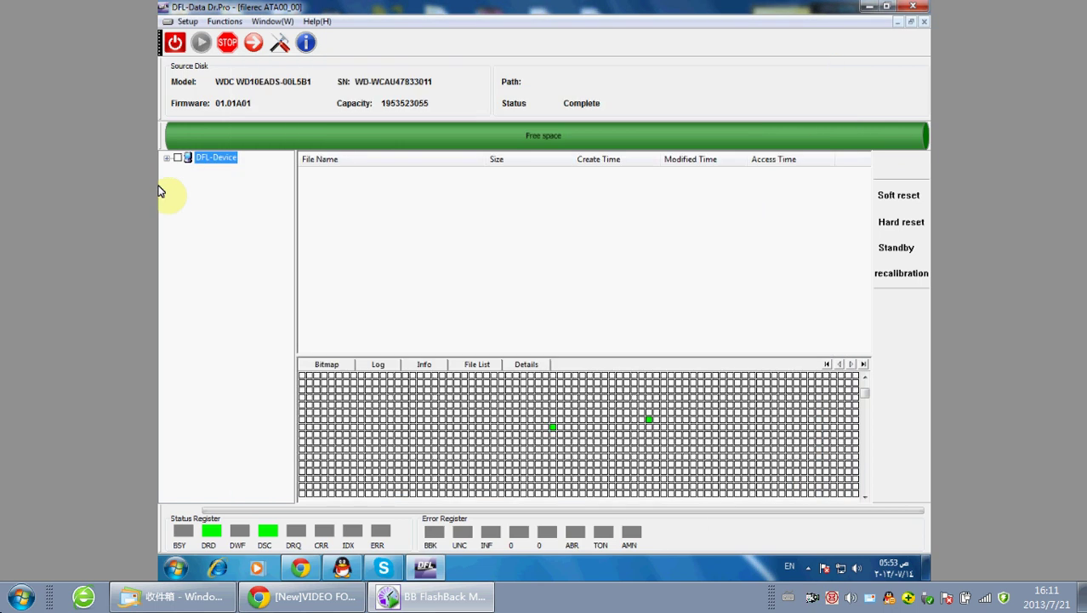
{"action": "right_click", "coordinate": [203, 159]}
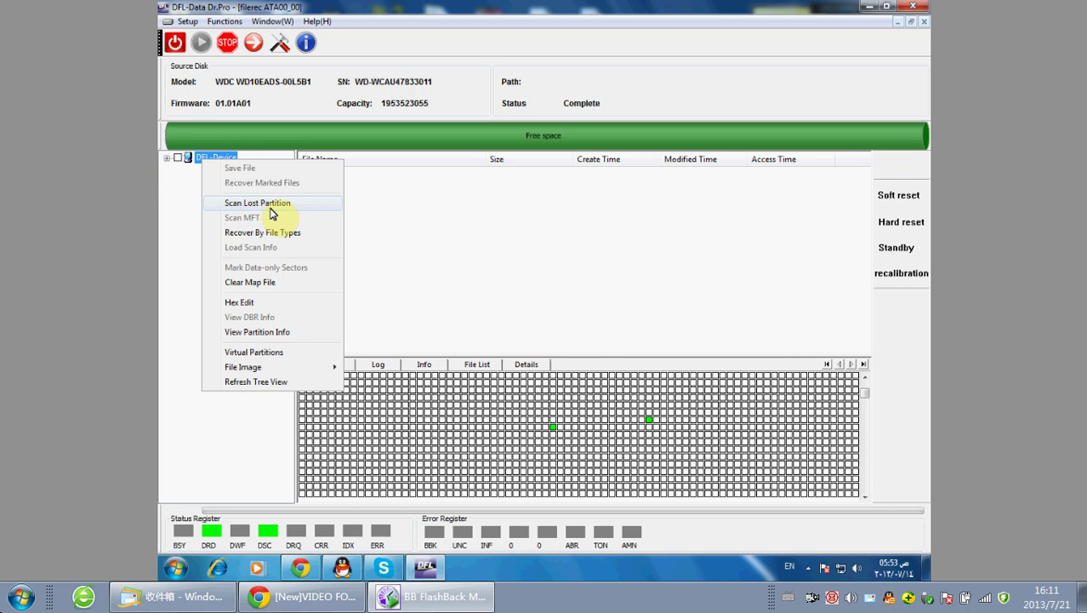
{"action": "left_click", "coordinate": [247, 207]}
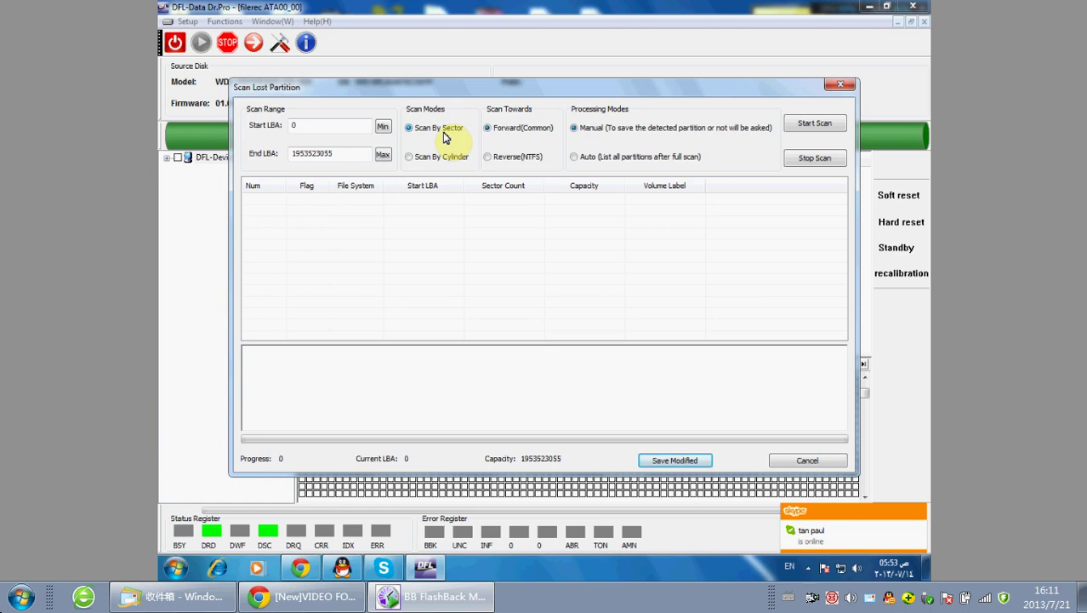
{"action": "left_click", "coordinate": [445, 158]}
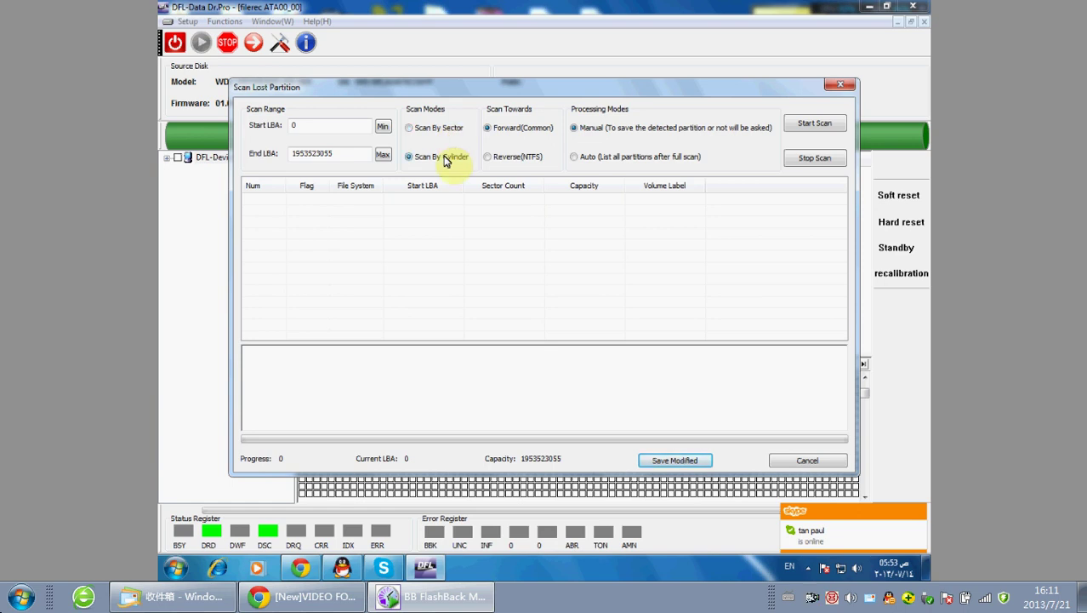
{"action": "left_click", "coordinate": [825, 123]}
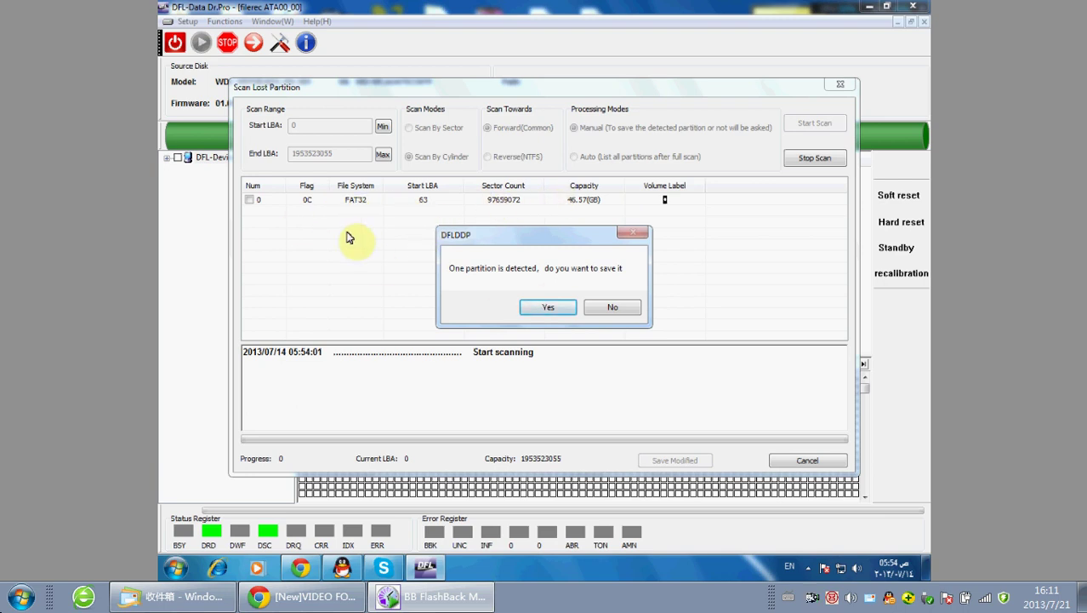
- Save every partition detected during the lost partition scan
{"action": "left_click", "coordinate": [525, 314]}
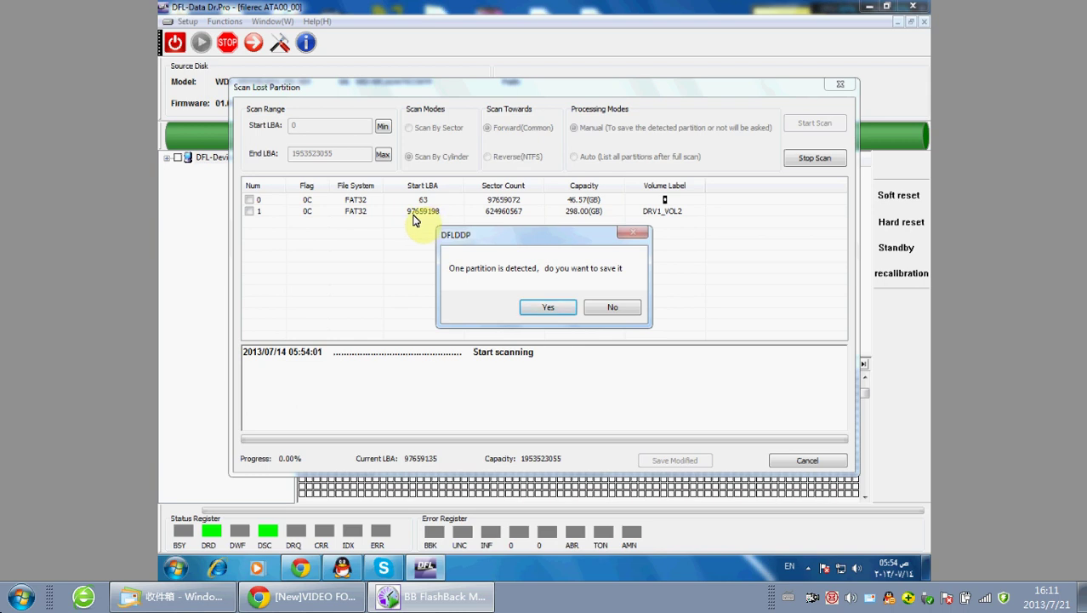
{"action": "left_click", "coordinate": [549, 307]}
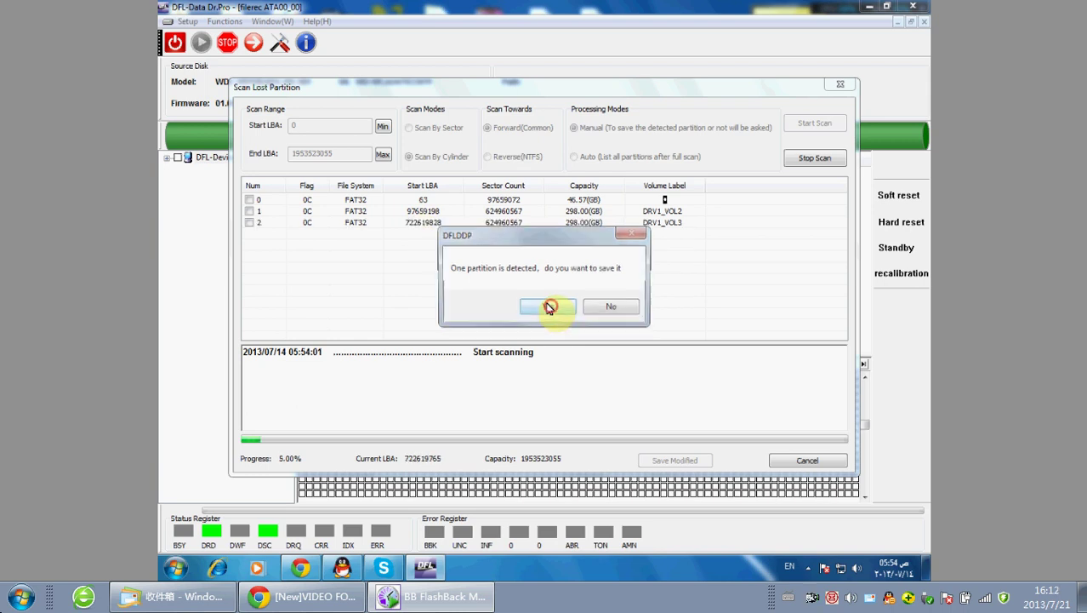
{"action": "left_click", "coordinate": [551, 307]}
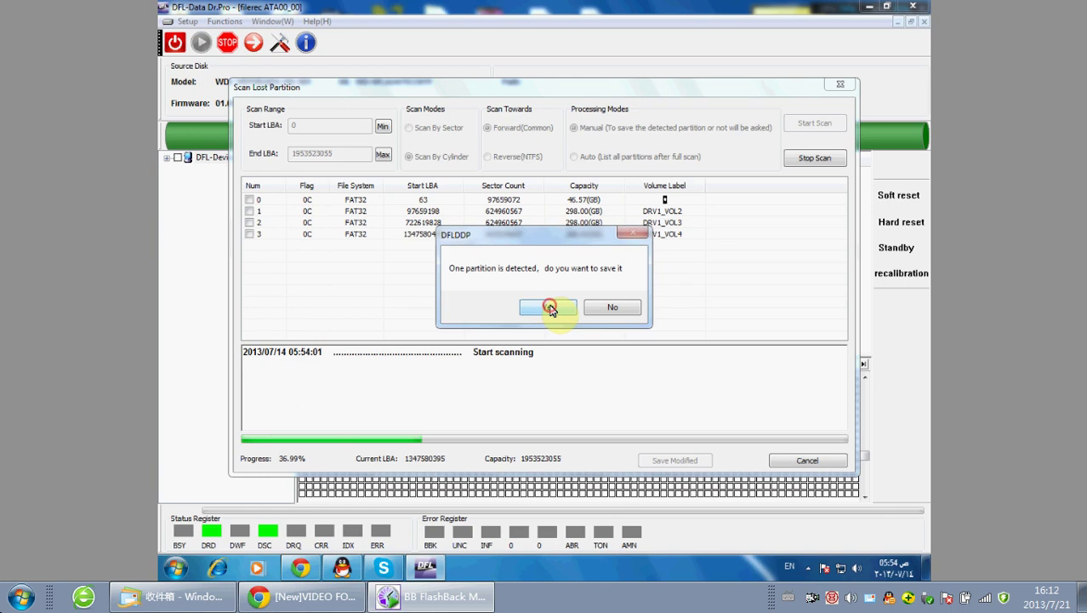
{"action": "left_click", "coordinate": [549, 307]}
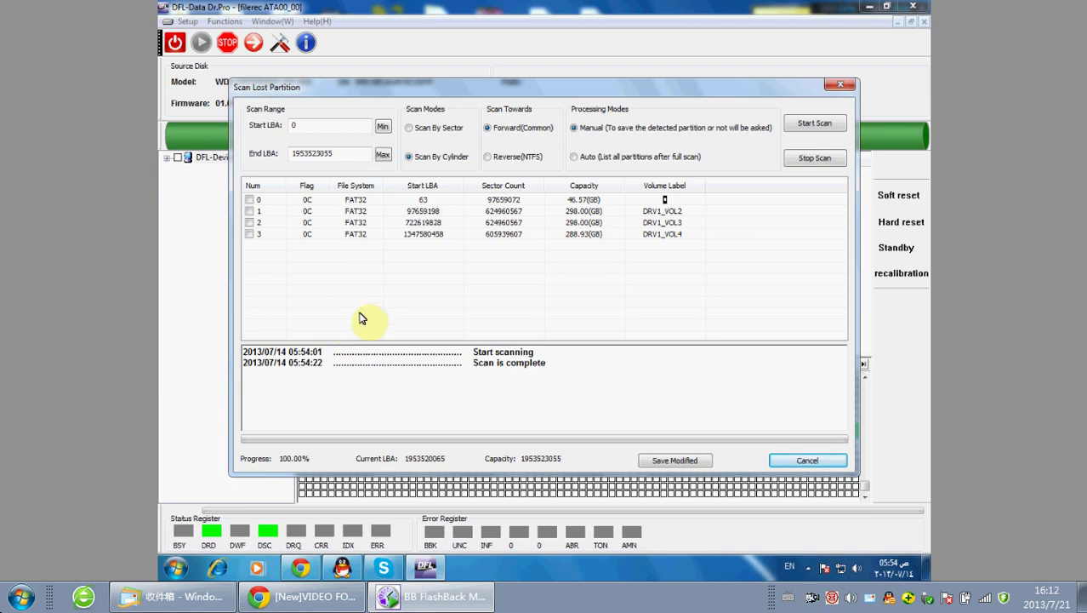
- Mark the found FAT32 partitions 0, 1, 2 and 3 and save the modified partition list
{"action": "left_click", "coordinate": [250, 199]}
{"action": "left_click", "coordinate": [250, 211]}
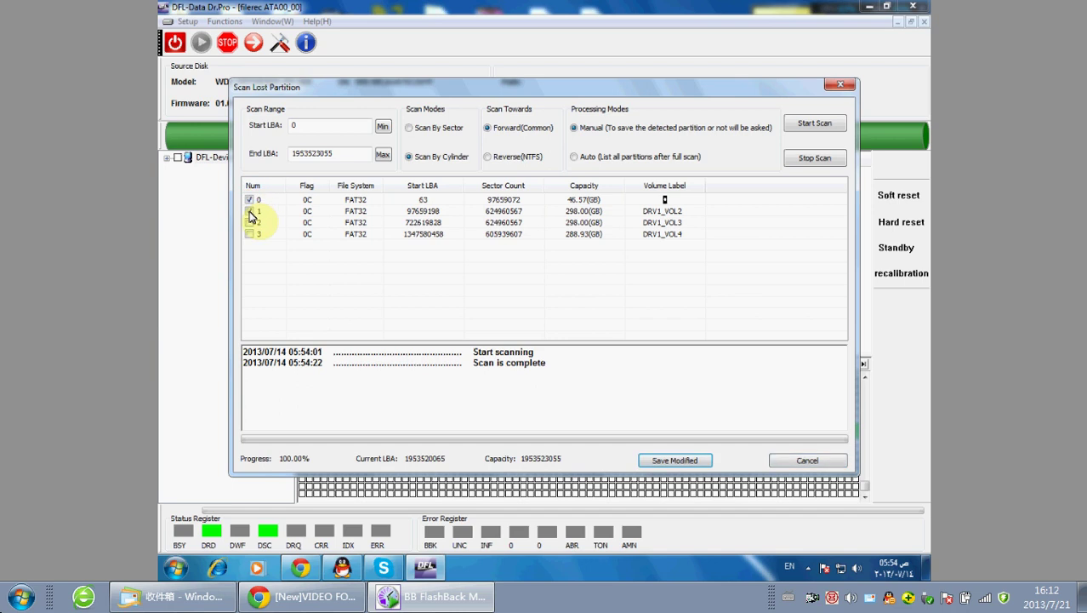
{"action": "left_click", "coordinate": [250, 222]}
{"action": "left_click", "coordinate": [250, 233]}
{"action": "left_click", "coordinate": [683, 460]}
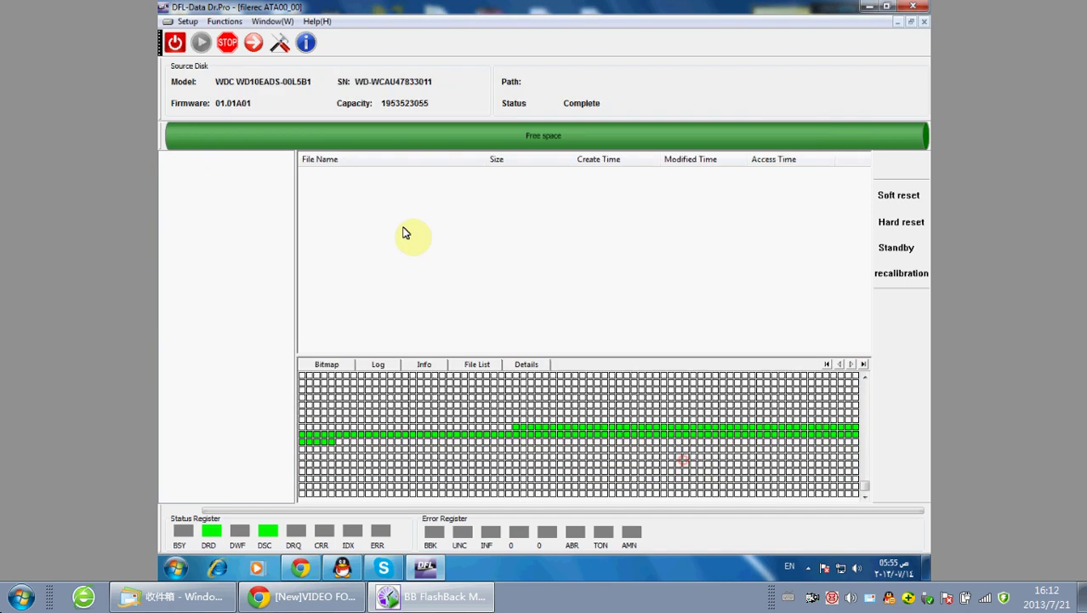
- Expand DFL-Device in the tree and check the Root contents of partition 0
{"action": "left_click", "coordinate": [166, 158]}
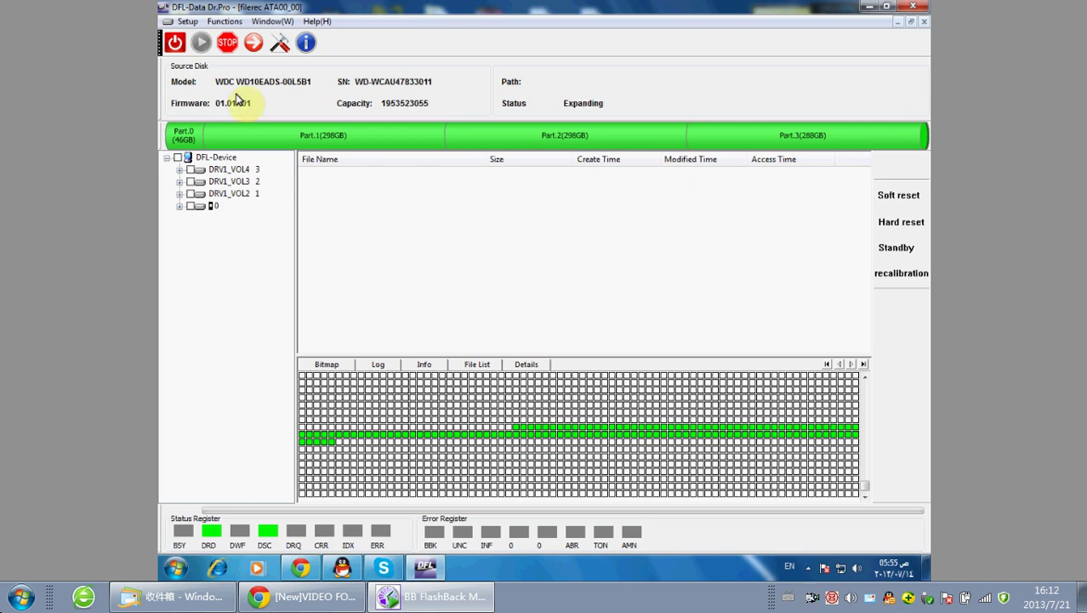
{"action": "left_click", "coordinate": [209, 206]}
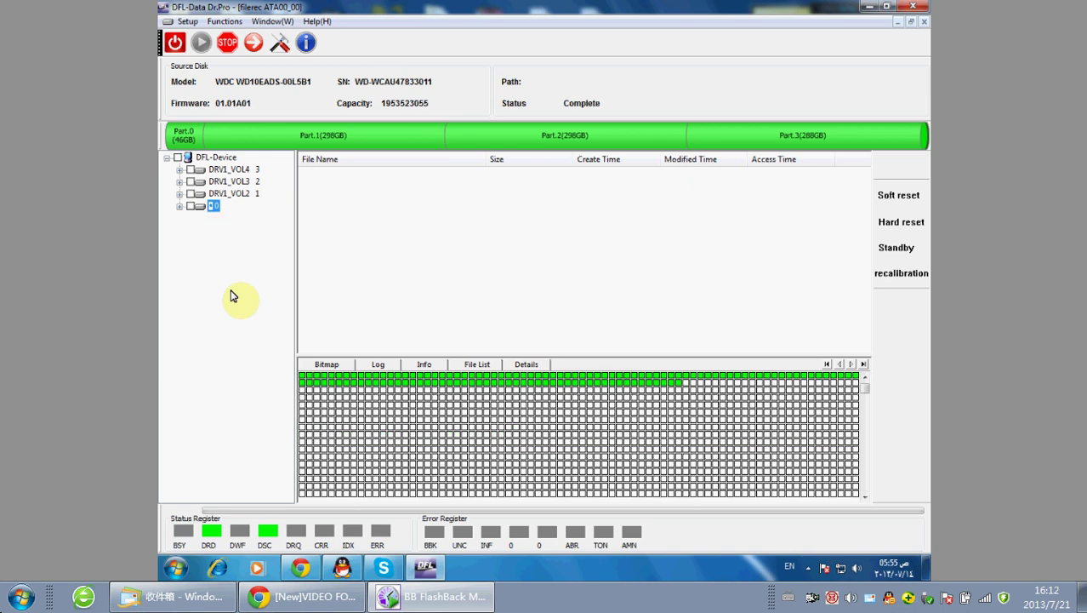
{"action": "left_click", "coordinate": [178, 206]}
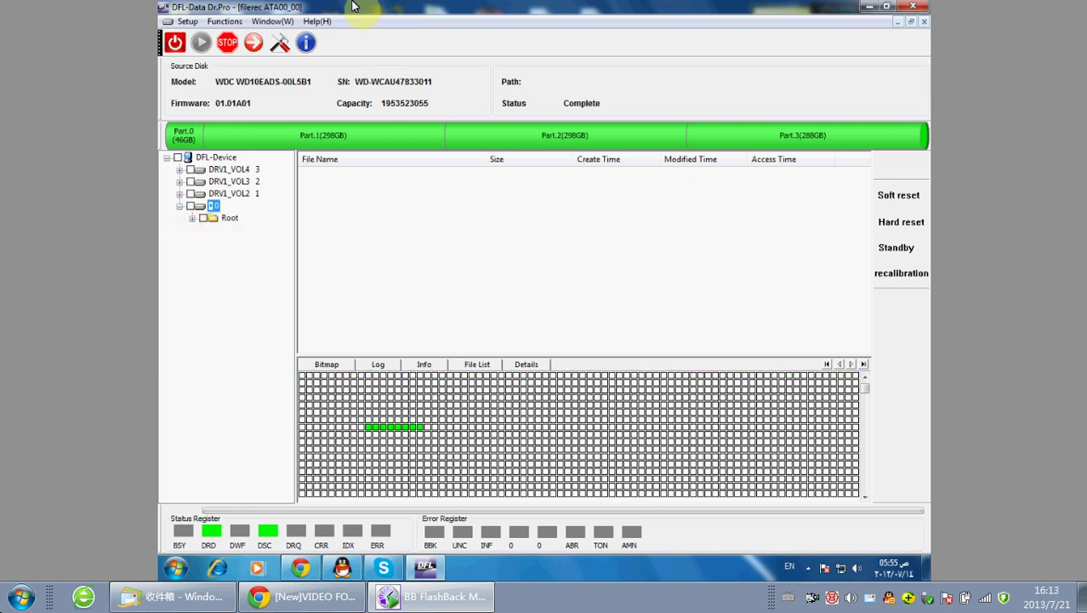
{"action": "left_click", "coordinate": [223, 220]}
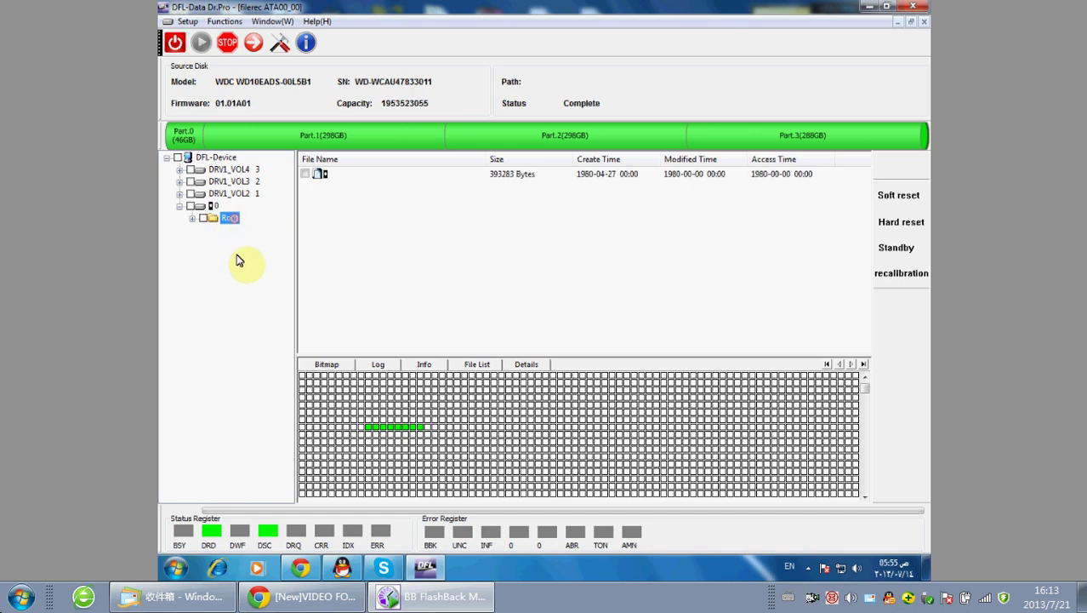
{"action": "left_click", "coordinate": [180, 205]}
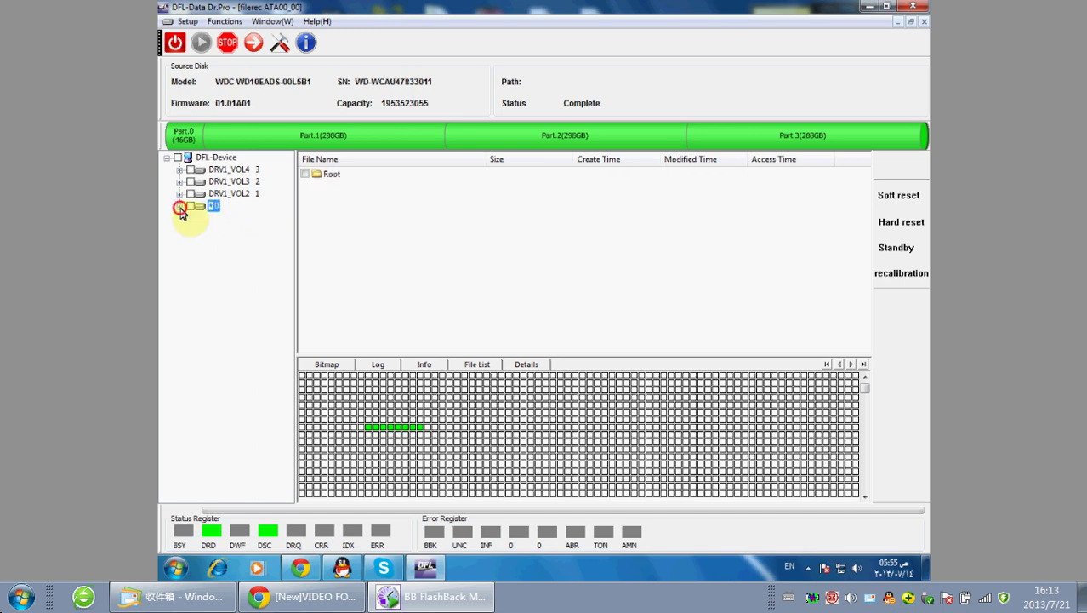
- Examine the Root folders of the recovered partitions DRV1_VOL2, DRV1_VOL3 and DRV1_VOL4
{"action": "double_click", "coordinate": [228, 195]}
{"action": "double_click", "coordinate": [228, 210]}
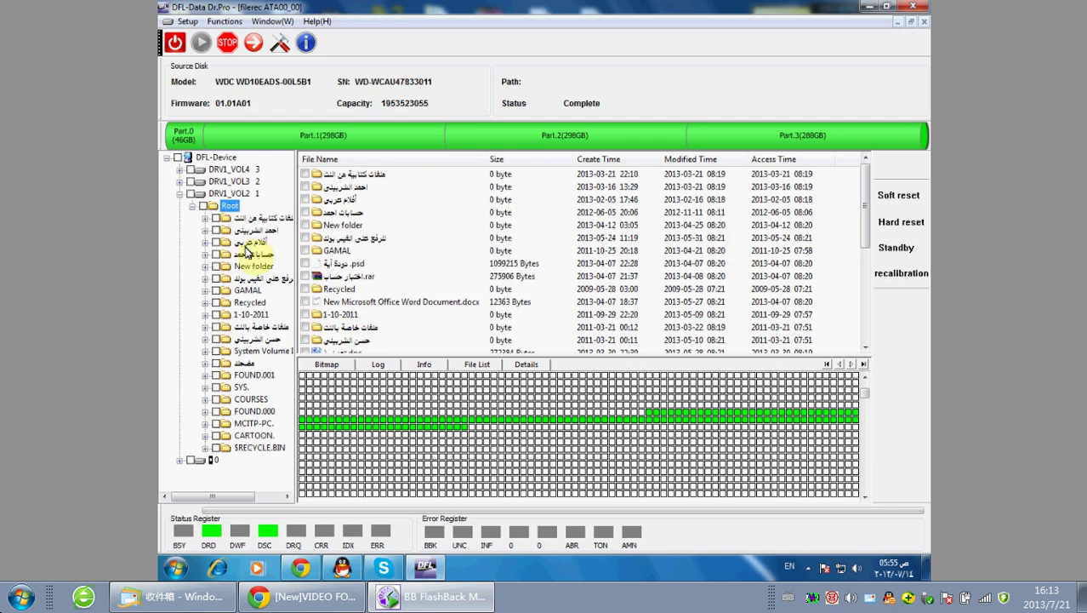
{"action": "left_click", "coordinate": [178, 194]}
{"action": "double_click", "coordinate": [224, 182]}
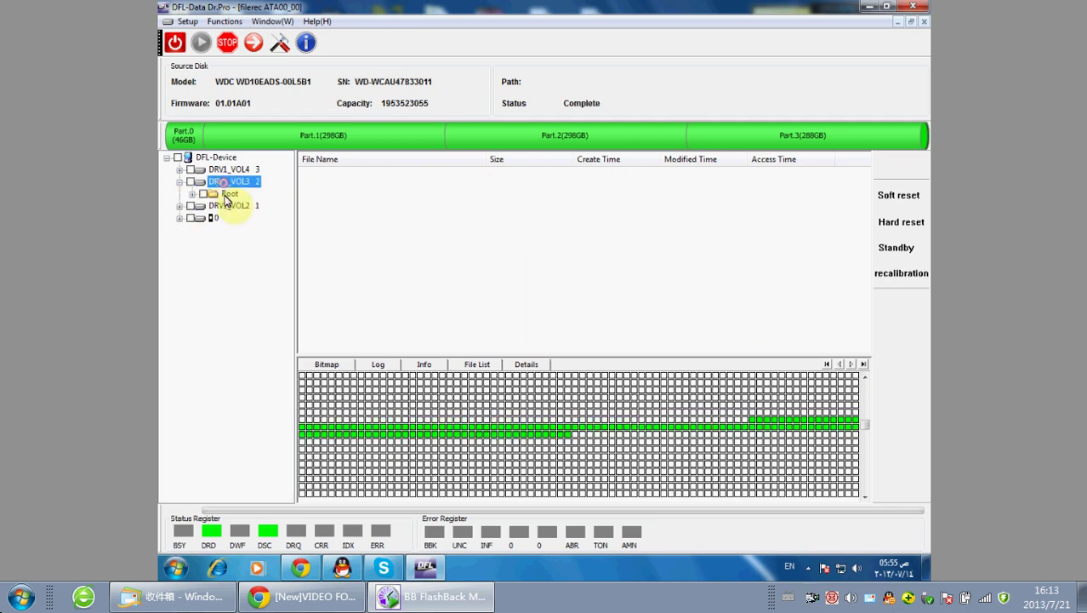
{"action": "double_click", "coordinate": [227, 194]}
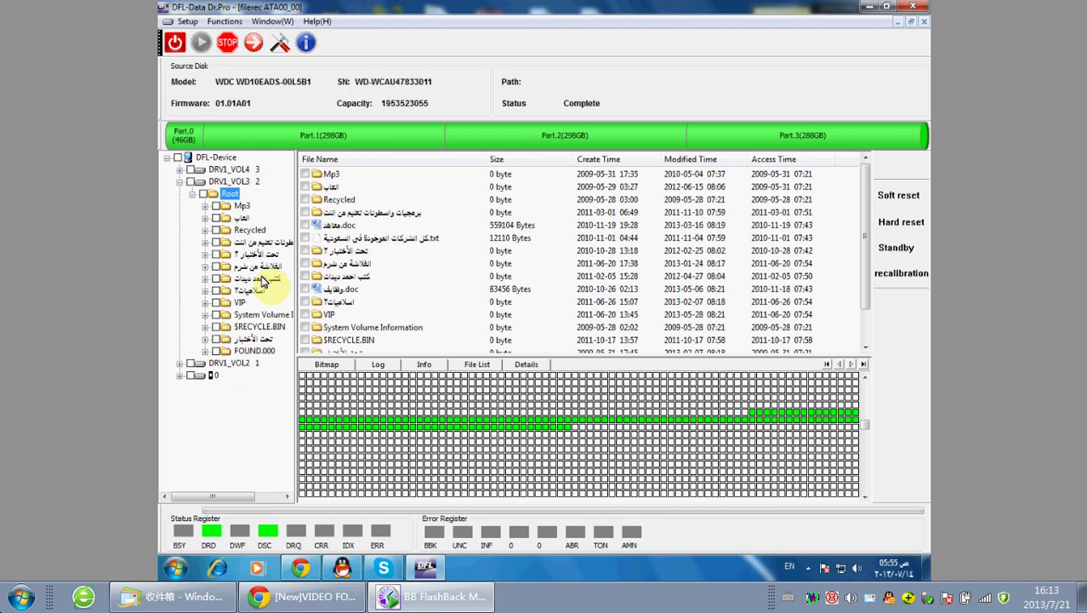
{"action": "left_click", "coordinate": [179, 181]}
{"action": "double_click", "coordinate": [228, 170]}
{"action": "double_click", "coordinate": [229, 181]}
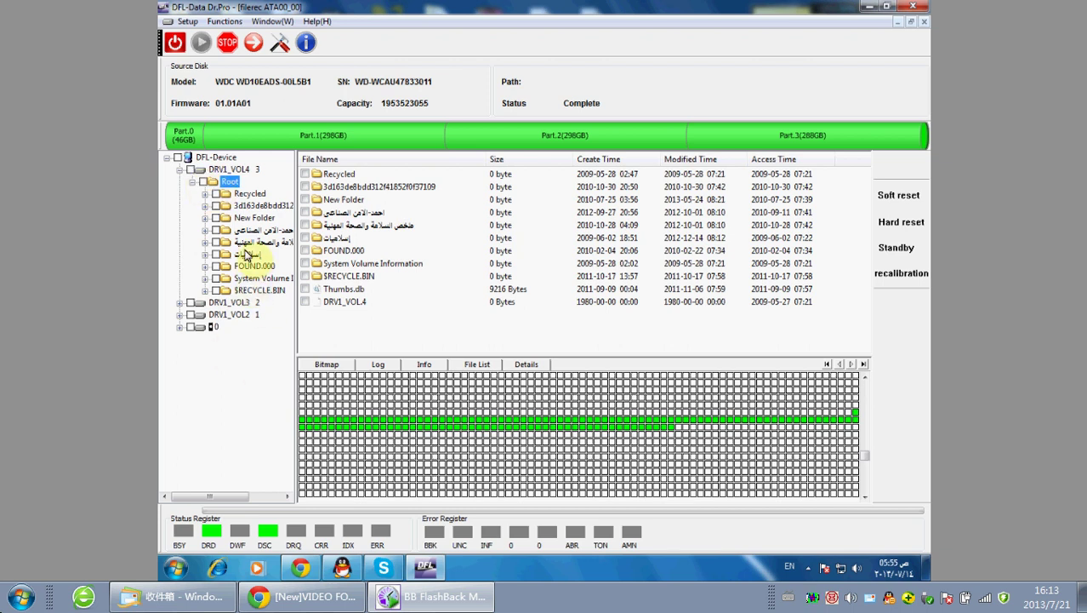
- Expand DRV1_VOL2, widen the folder tree so full names fit, and open the COURSES folder
{"action": "left_click", "coordinate": [222, 315]}
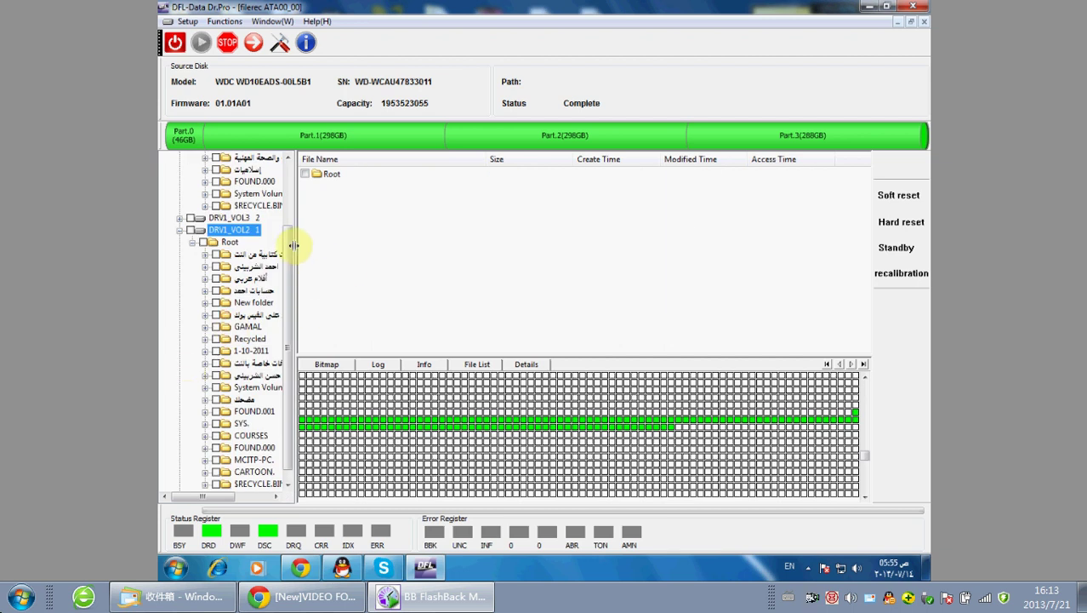
{"action": "left_click_drag", "start_coordinate": [295, 265], "coordinate": [425, 256]}
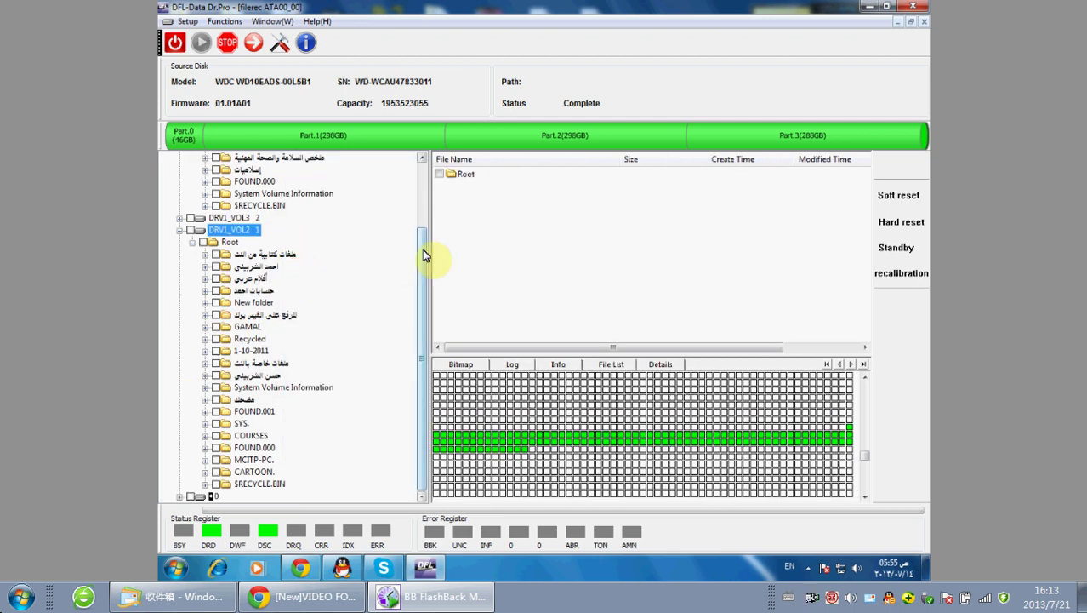
{"action": "left_click", "coordinate": [253, 434]}
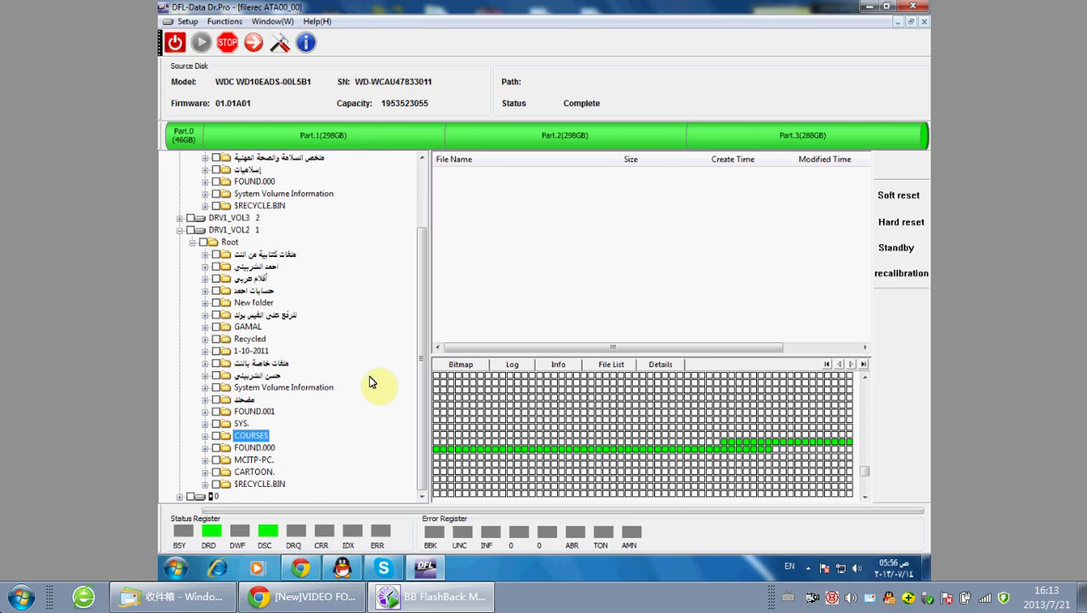
{"action": "left_click", "coordinate": [249, 436]}
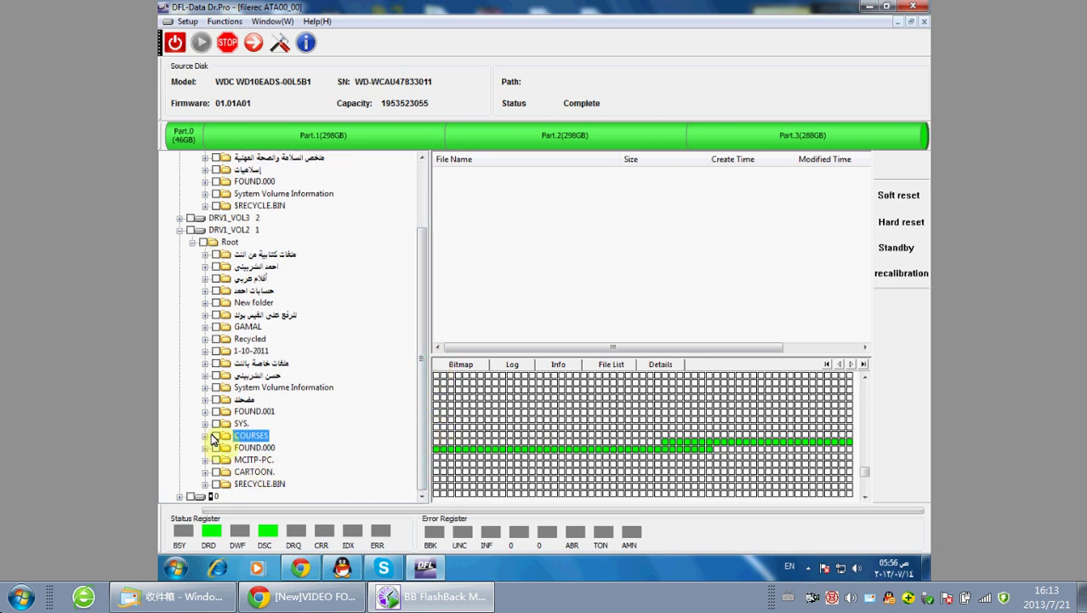
- Collapse DRV1_VOL4 and check the contents of the person-named folder above System Volume Information in DRV1_VOL2
{"action": "scroll", "coordinate": [372, 265], "scroll_direction": "up", "scroll_amount": 3}
{"action": "left_click", "coordinate": [371, 265]}
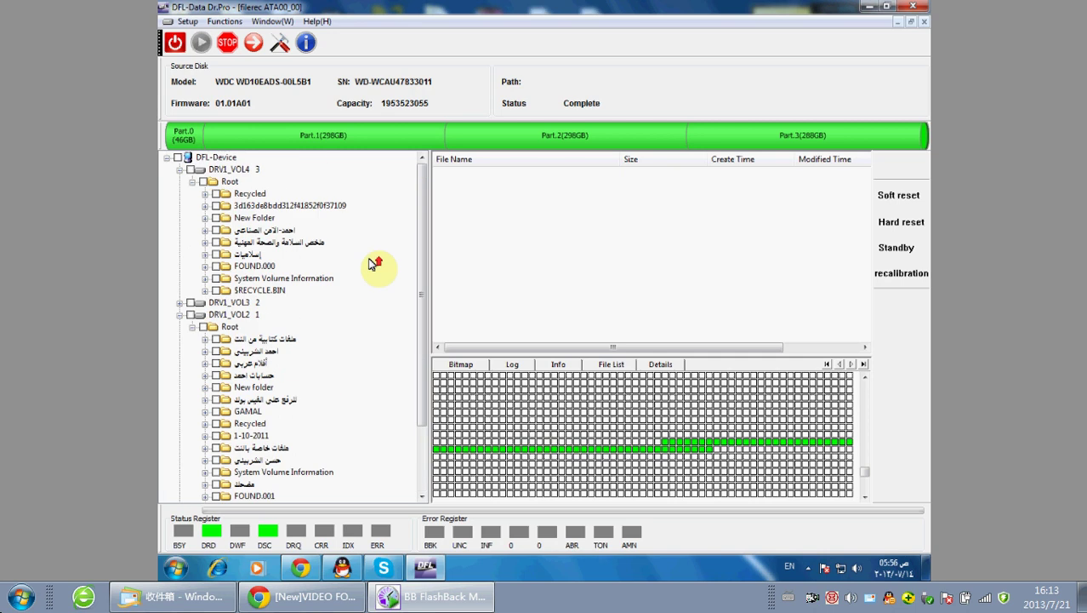
{"action": "left_click", "coordinate": [183, 173]}
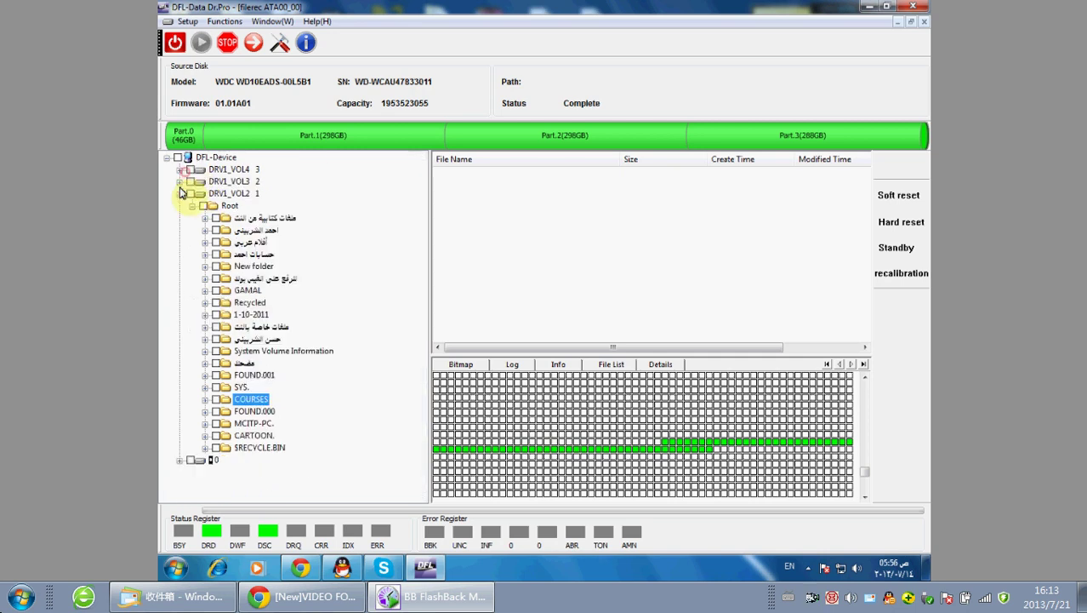
{"action": "left_click", "coordinate": [182, 194]}
{"action": "double_click", "coordinate": [224, 195]}
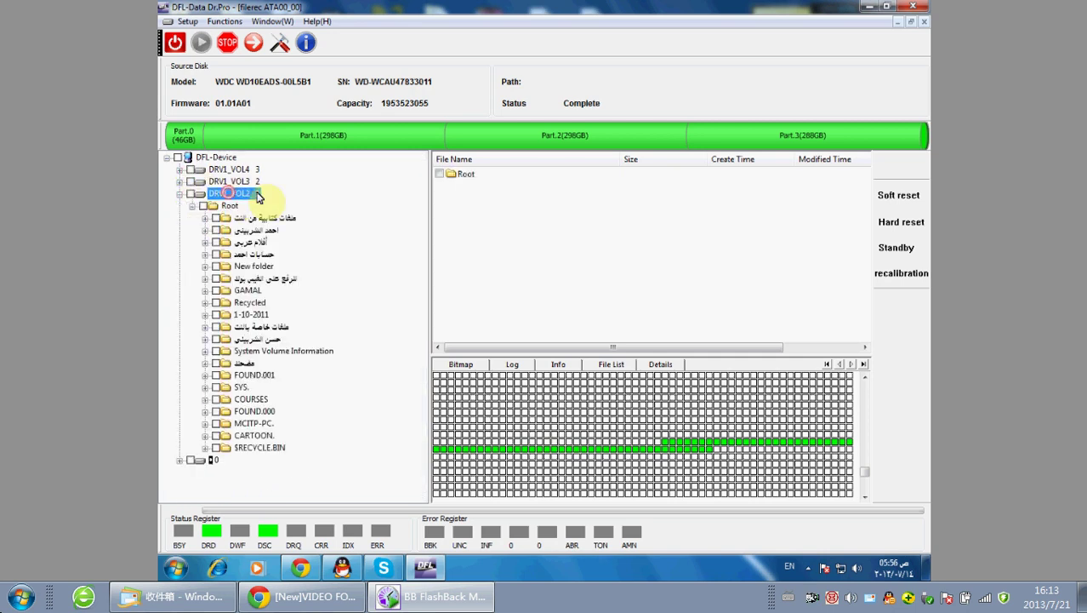
{"action": "left_click", "coordinate": [256, 340]}
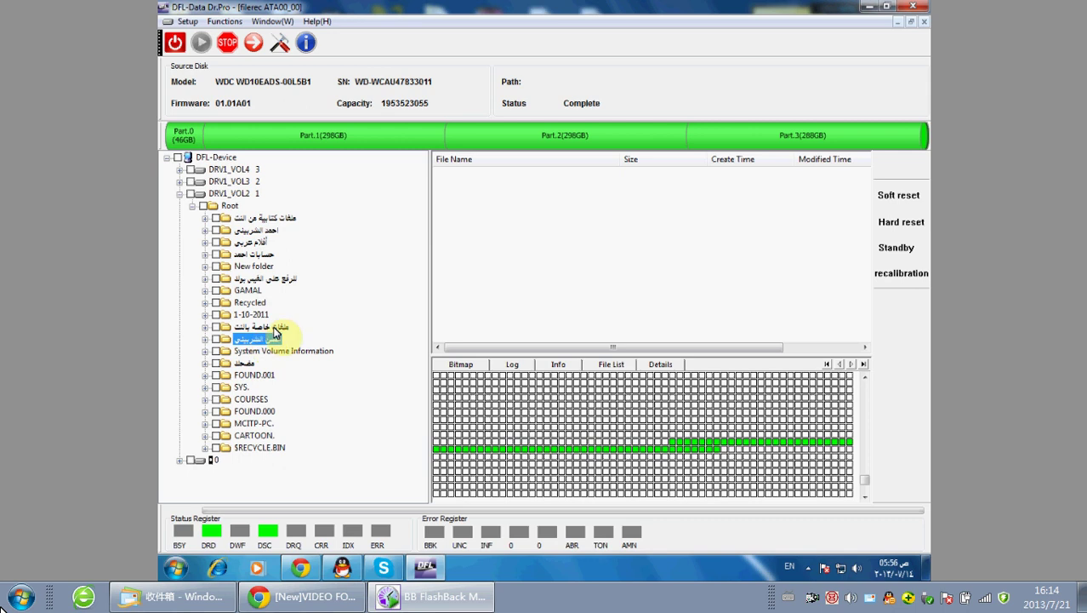
- Soft reset the drive, recheck the مضحك folder in the Root of DRV1_VOL2 and collapse the partition
{"action": "left_click", "coordinate": [894, 194]}
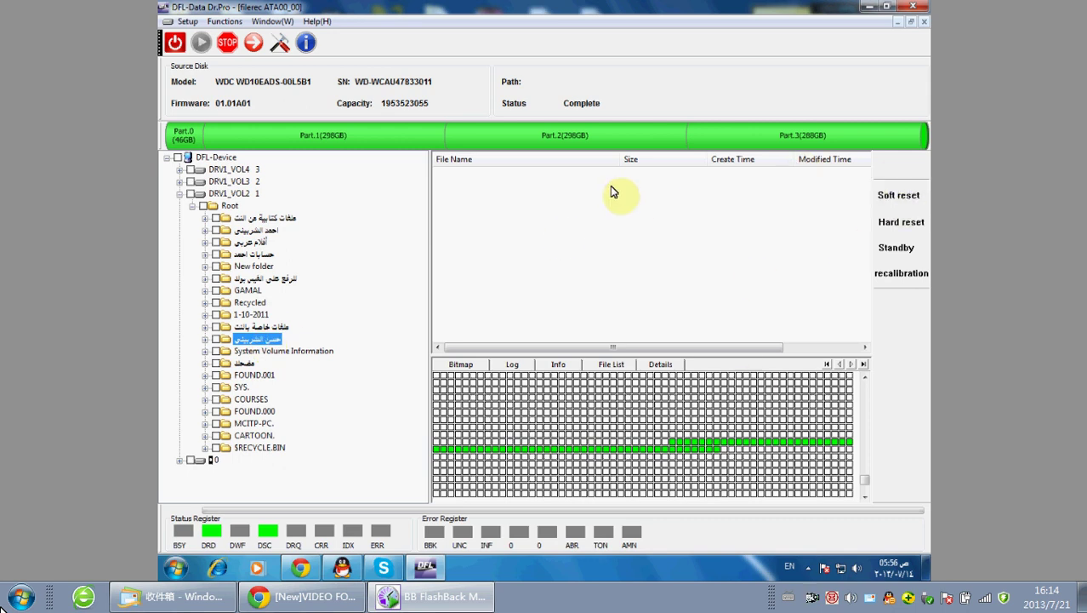
{"action": "left_click", "coordinate": [904, 198]}
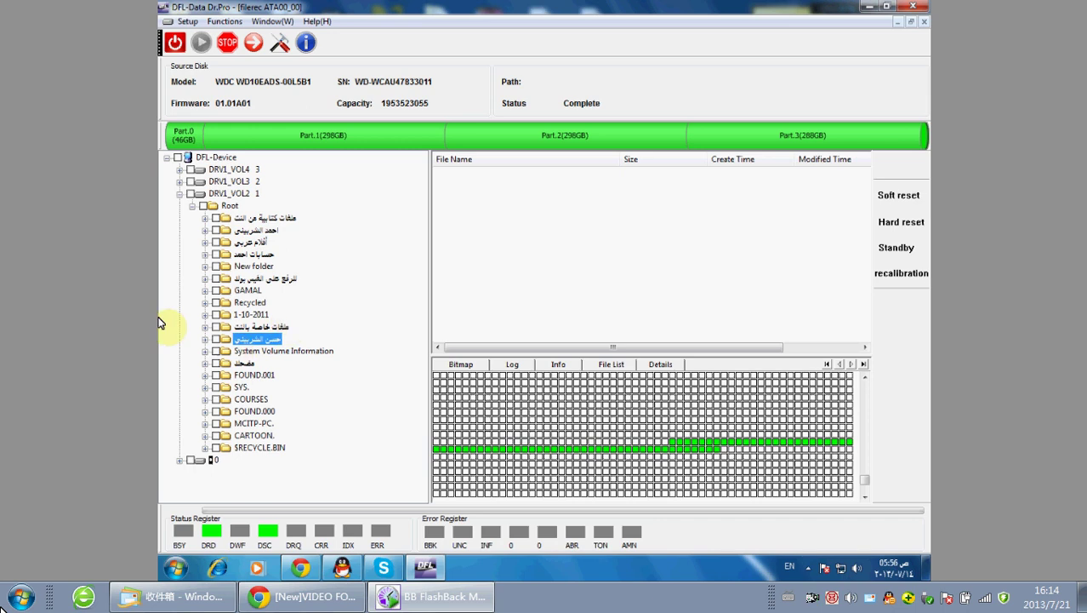
{"action": "left_click", "coordinate": [192, 205]}
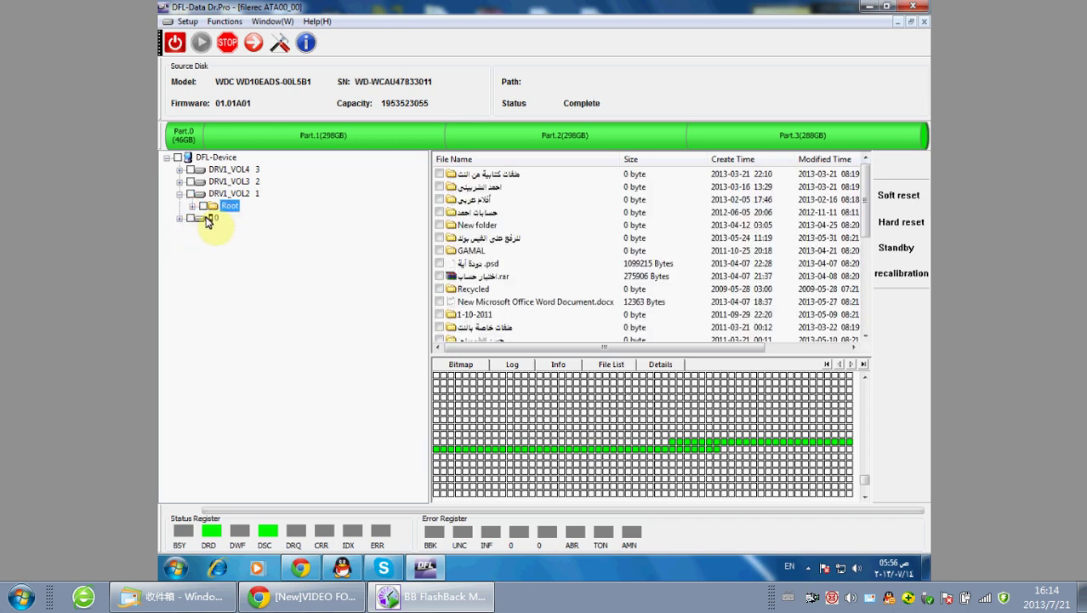
{"action": "double_click", "coordinate": [222, 205]}
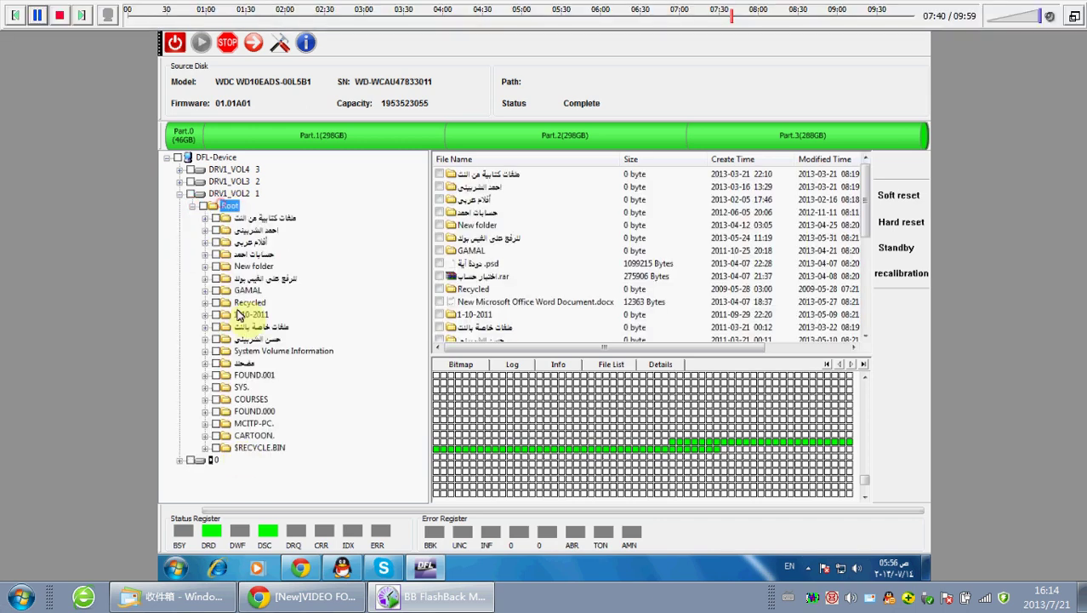
{"action": "left_click", "coordinate": [244, 363]}
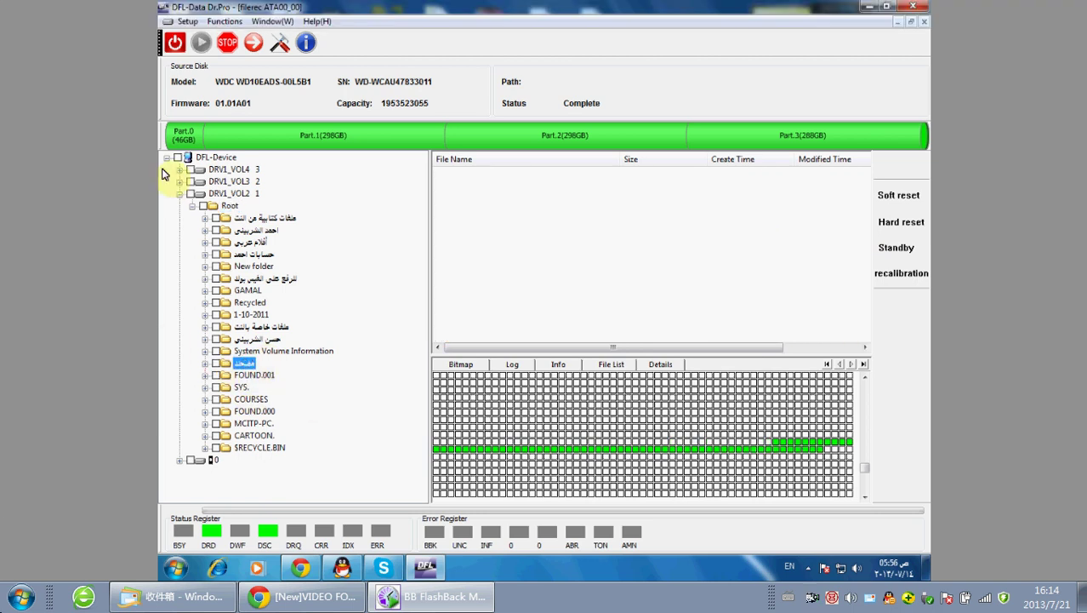
{"action": "left_click", "coordinate": [179, 193]}
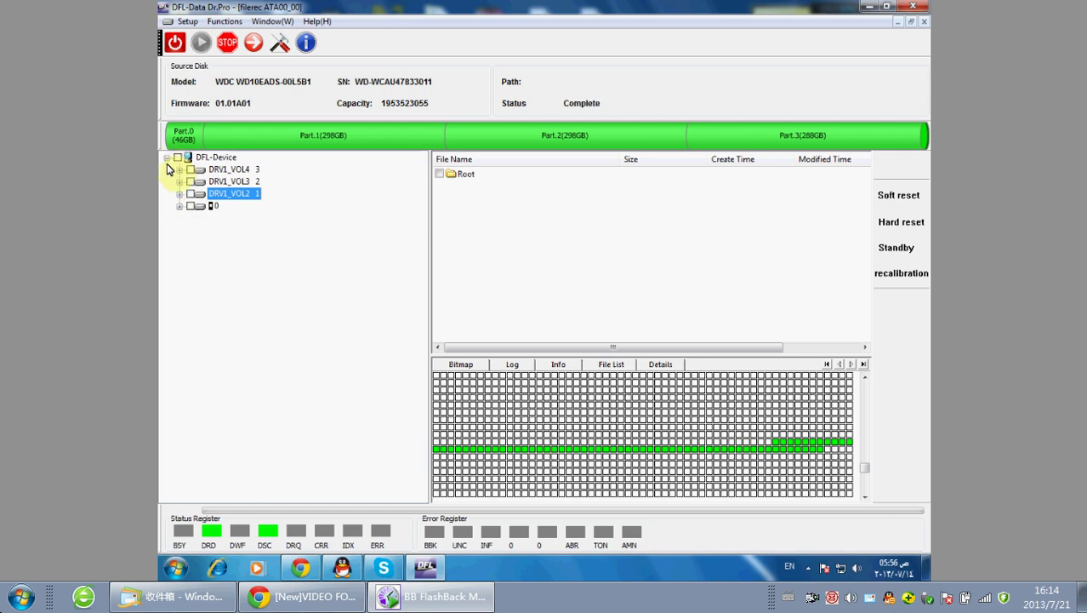
{"action": "left_click", "coordinate": [169, 160]}
{"action": "right_click", "coordinate": [214, 163]}
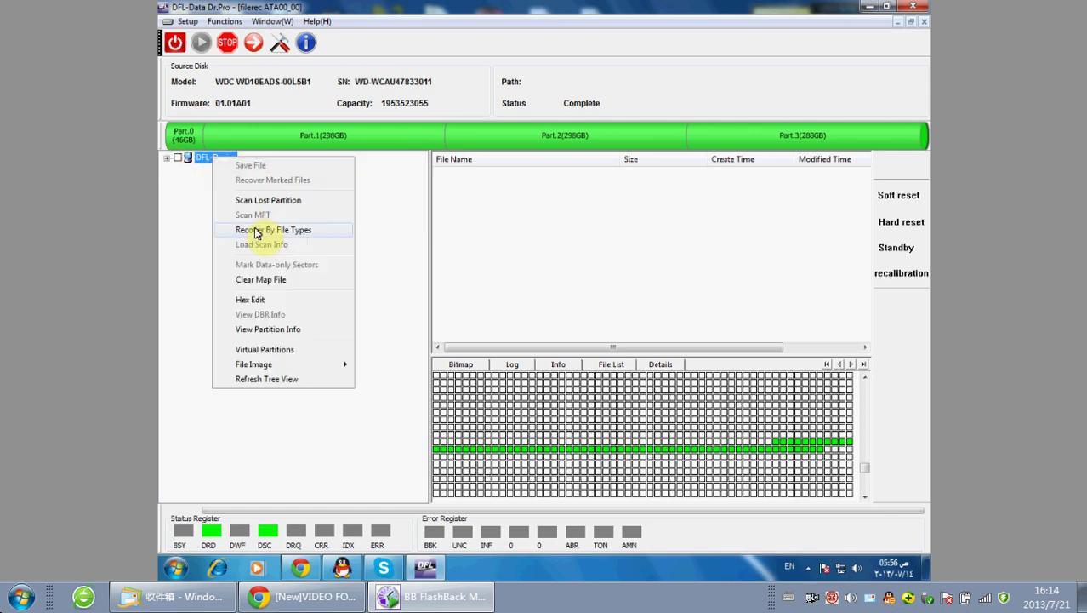
{"action": "left_click", "coordinate": [265, 201]}
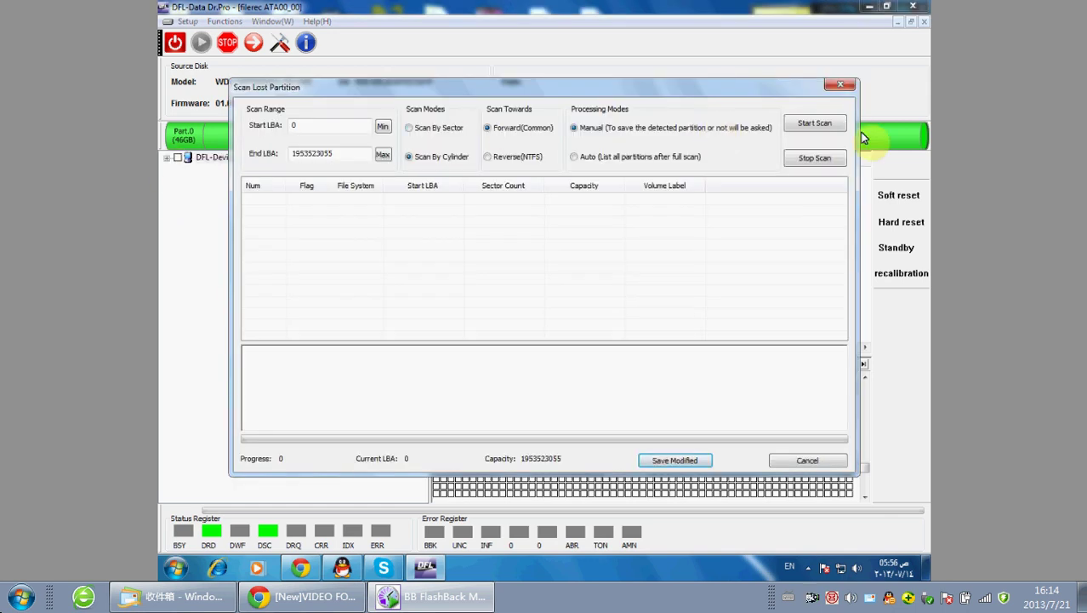
{"action": "left_click", "coordinate": [815, 125]}
- Keep each of the four partitions detected by the rescan and save the modified partition list
{"action": "left_click", "coordinate": [548, 308]}
{"action": "left_click", "coordinate": [549, 308]}
{"action": "left_click", "coordinate": [549, 308]}
{"action": "left_click", "coordinate": [549, 308]}
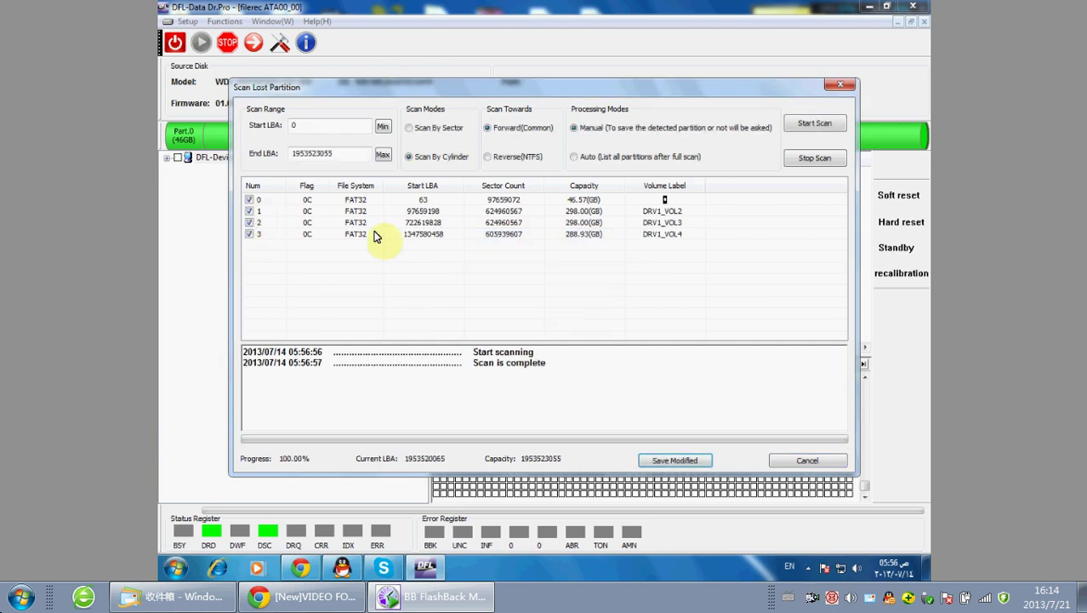
{"action": "left_click", "coordinate": [680, 459]}
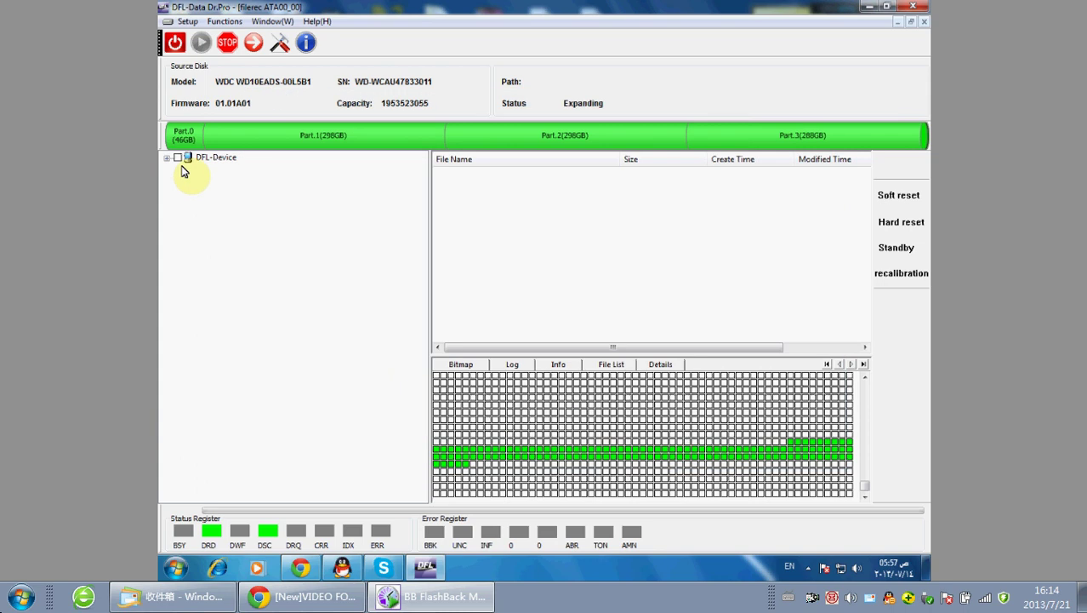
- Expand the reloaded DRV1_VOL2 partition down to the كمبيوتر subfolder of COURSES and list its contents
{"action": "left_click", "coordinate": [167, 159]}
{"action": "left_click", "coordinate": [180, 194]}
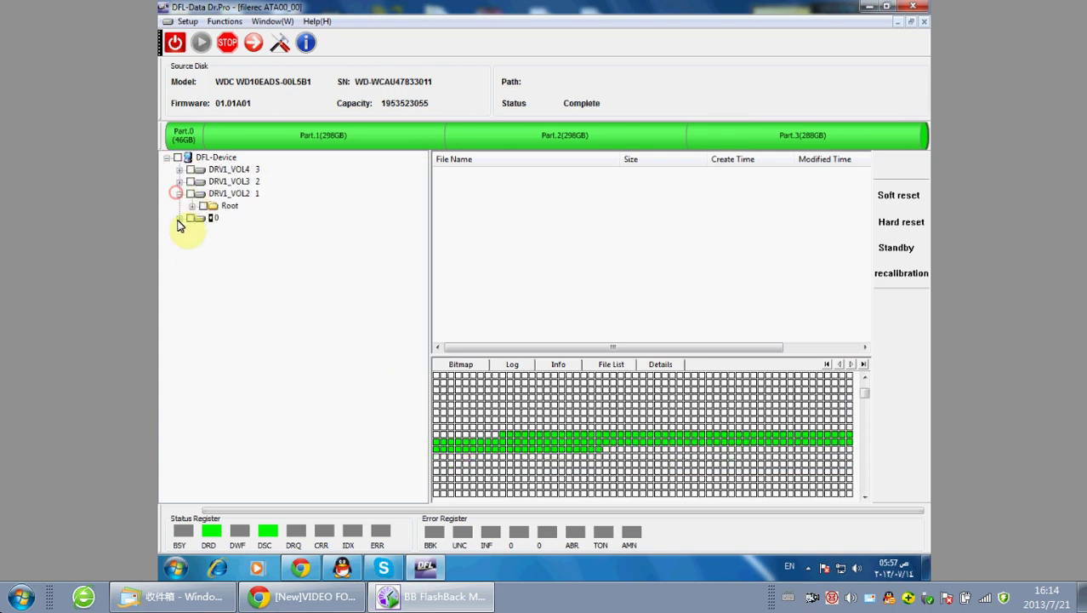
{"action": "left_click", "coordinate": [192, 206]}
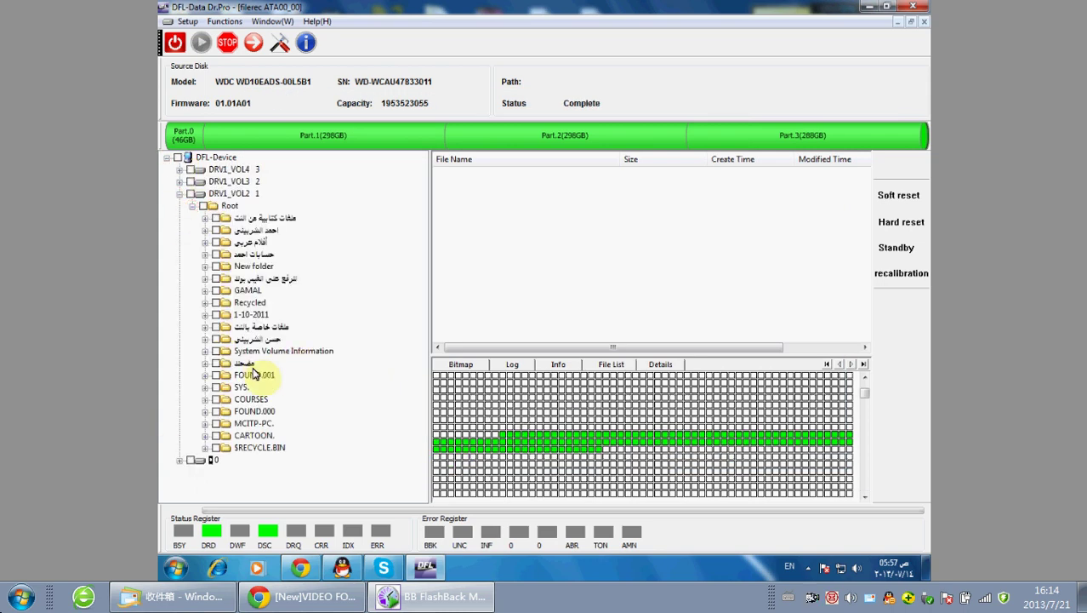
{"action": "double_click", "coordinate": [244, 398]}
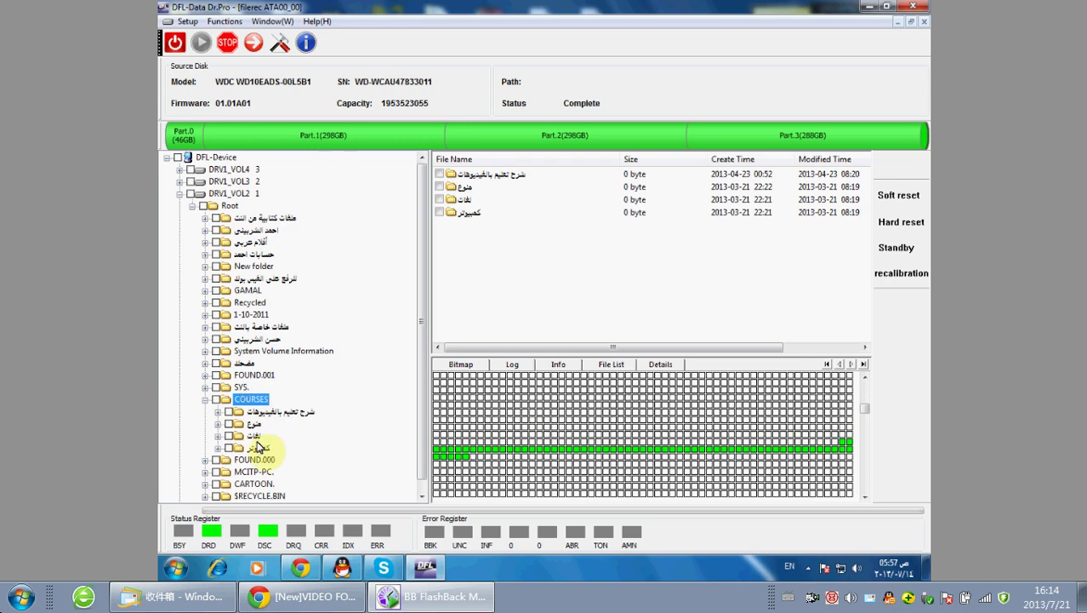
{"action": "left_click", "coordinate": [258, 448]}
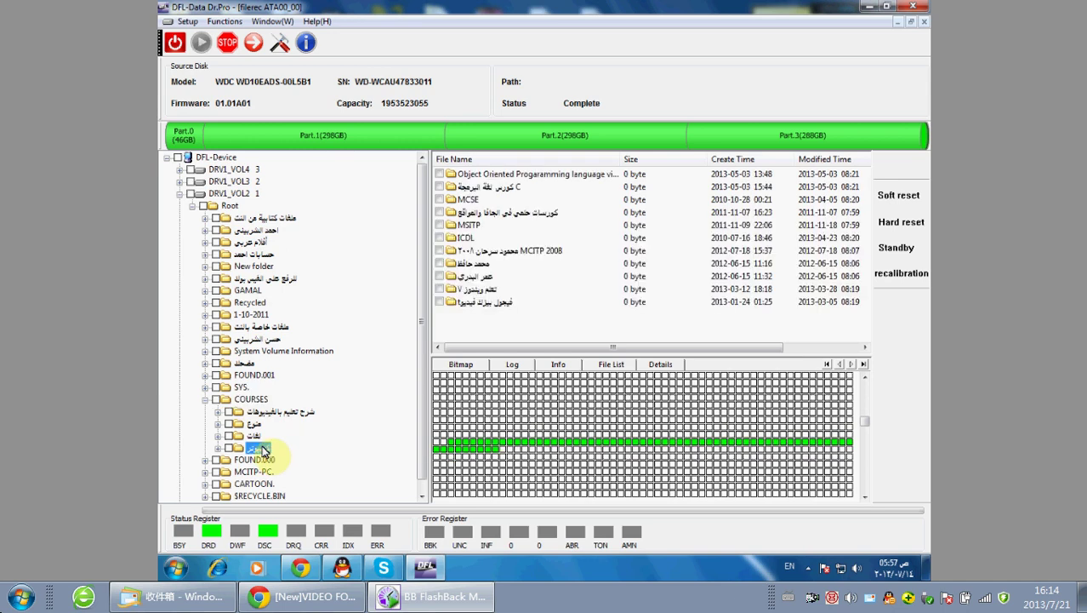
{"action": "double_click", "coordinate": [261, 449]}
{"action": "scroll", "coordinate": [307, 357], "scroll_direction": "down", "scroll_amount": 1}
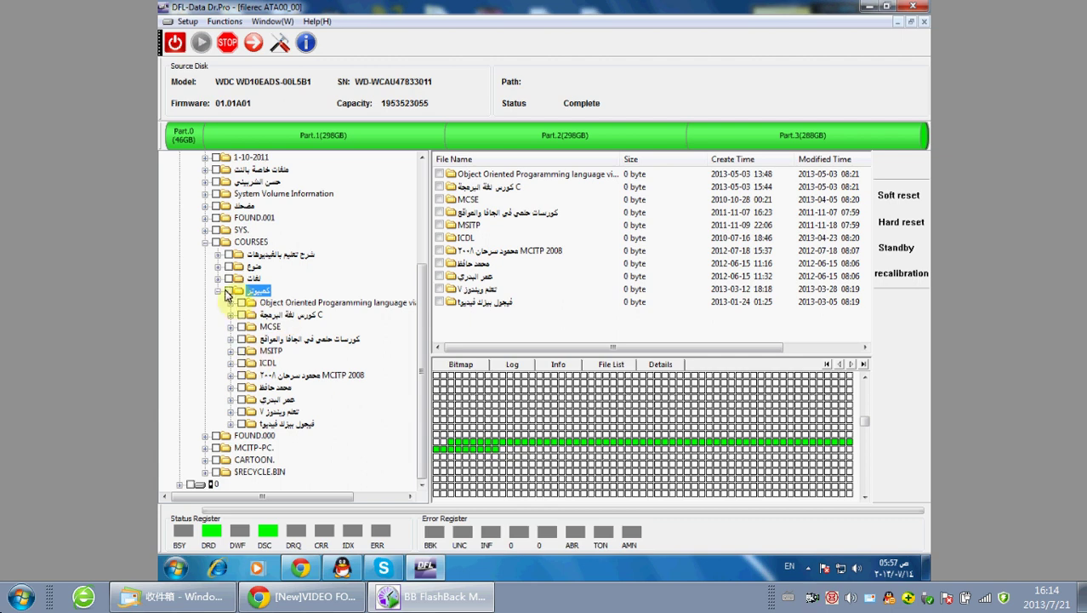
- Mark the كمبيوتر subfolder of COURSES with all its contents and open the save options for recovering marked files
{"action": "left_click", "coordinate": [228, 292]}
{"action": "right_click", "coordinate": [264, 293]}
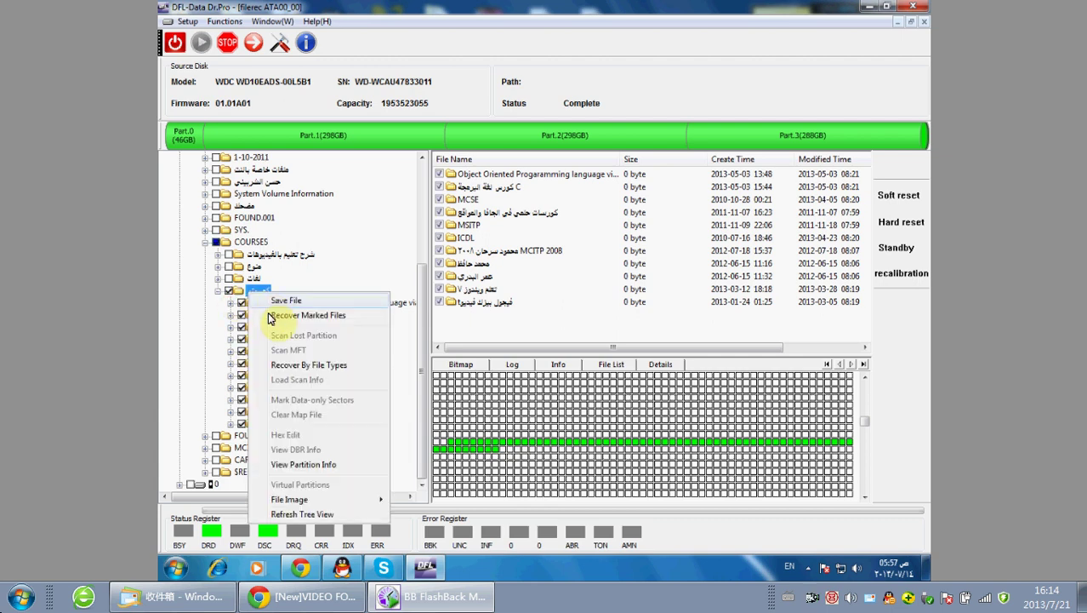
{"action": "left_click", "coordinate": [318, 318]}
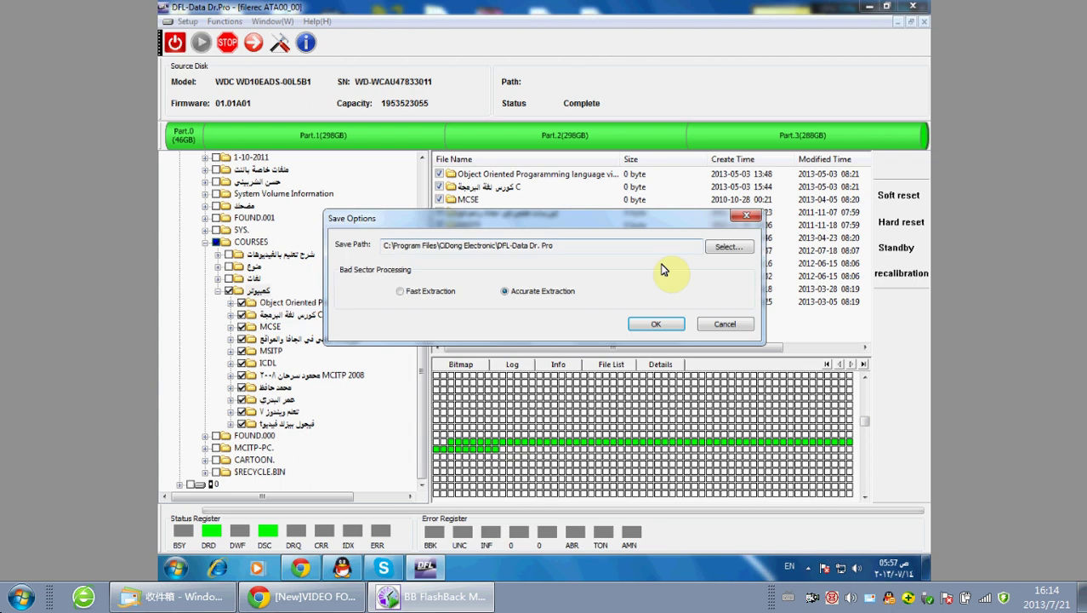
- Browse for a new save path and select the New Volume (G:) drive under Computer
{"action": "left_click", "coordinate": [719, 249]}
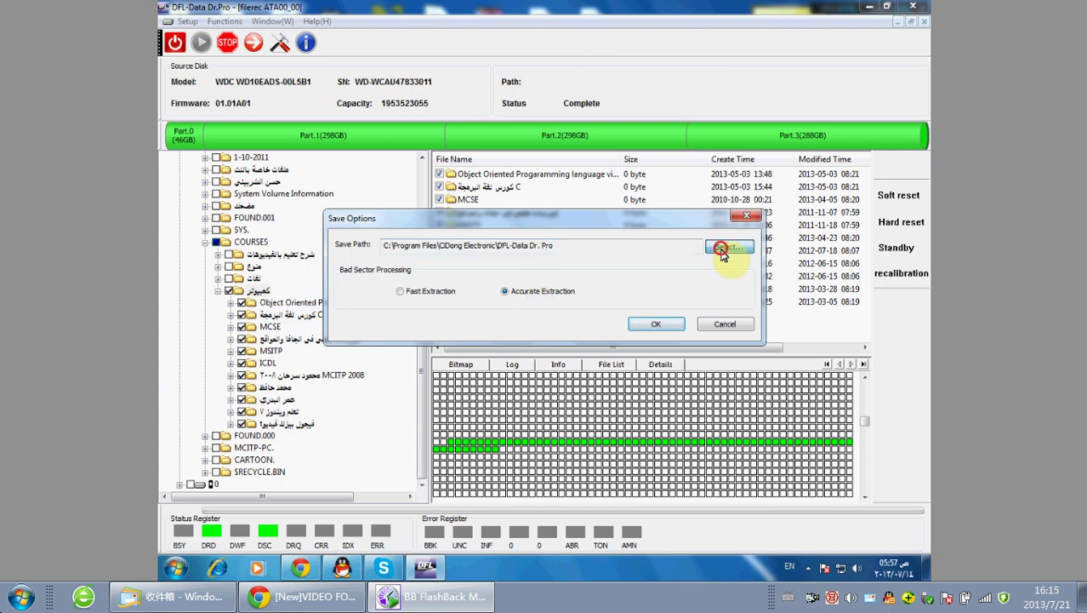
{"action": "left_click", "coordinate": [629, 251]}
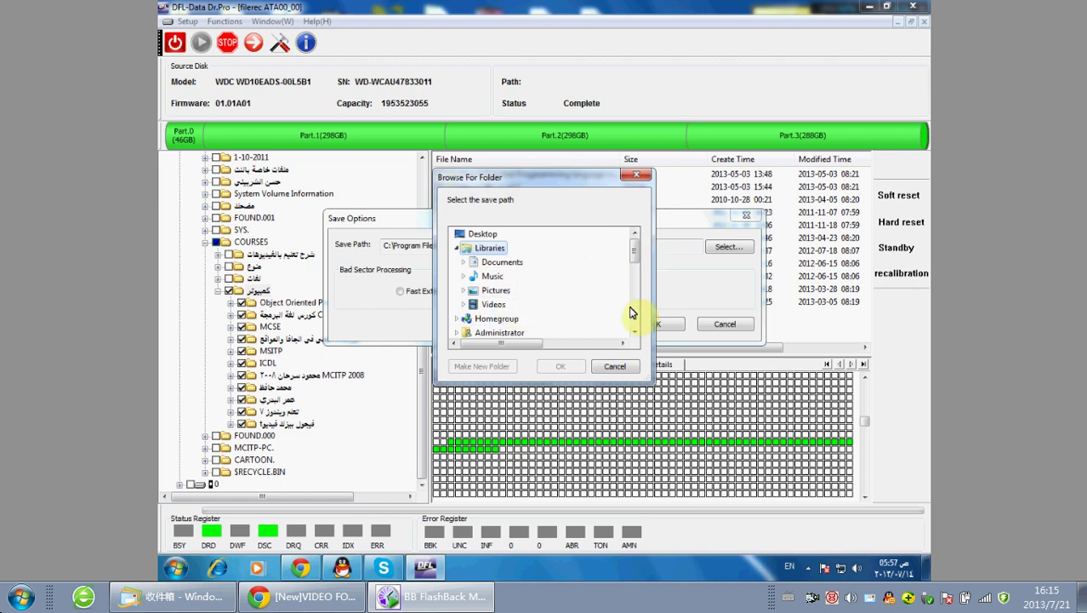
{"action": "left_click", "coordinate": [636, 333]}
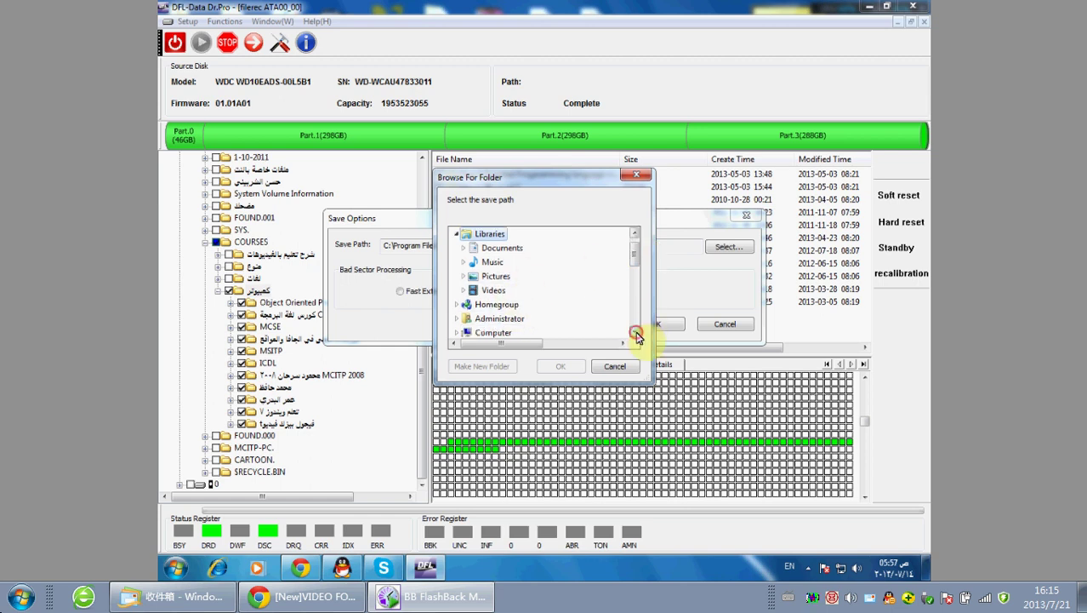
{"action": "left_click", "coordinate": [493, 332]}
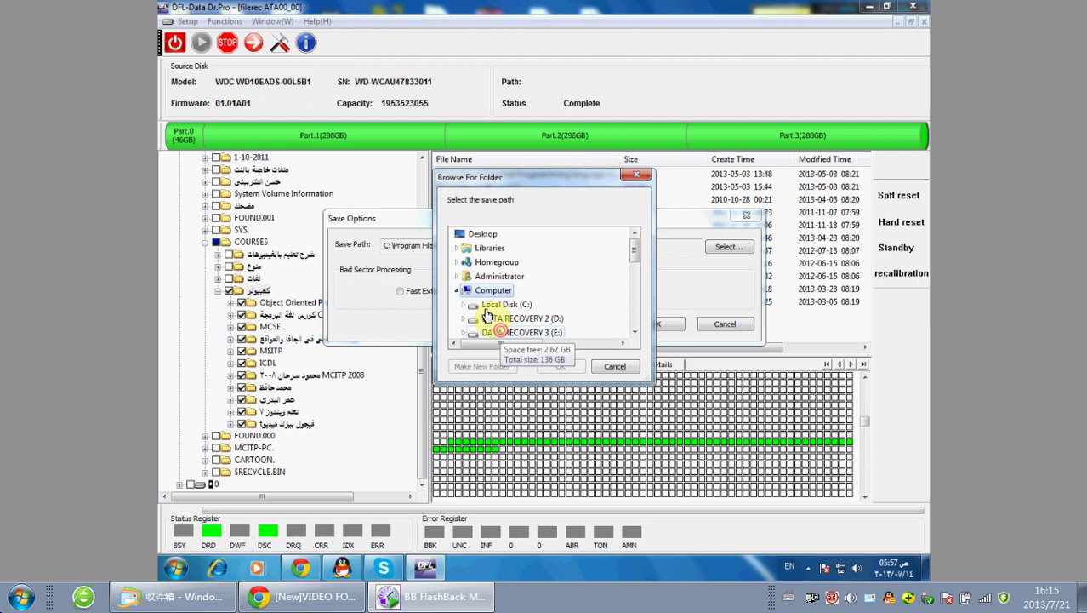
{"action": "mouse_move", "coordinate": [633, 246]}
{"action": "left_mouse_down"}
{"action": "mouse_move", "coordinate": [635, 262]}
{"action": "mouse_move", "coordinate": [631, 252]}
{"action": "left_mouse_up"}
{"action": "left_click", "coordinate": [634, 233]}
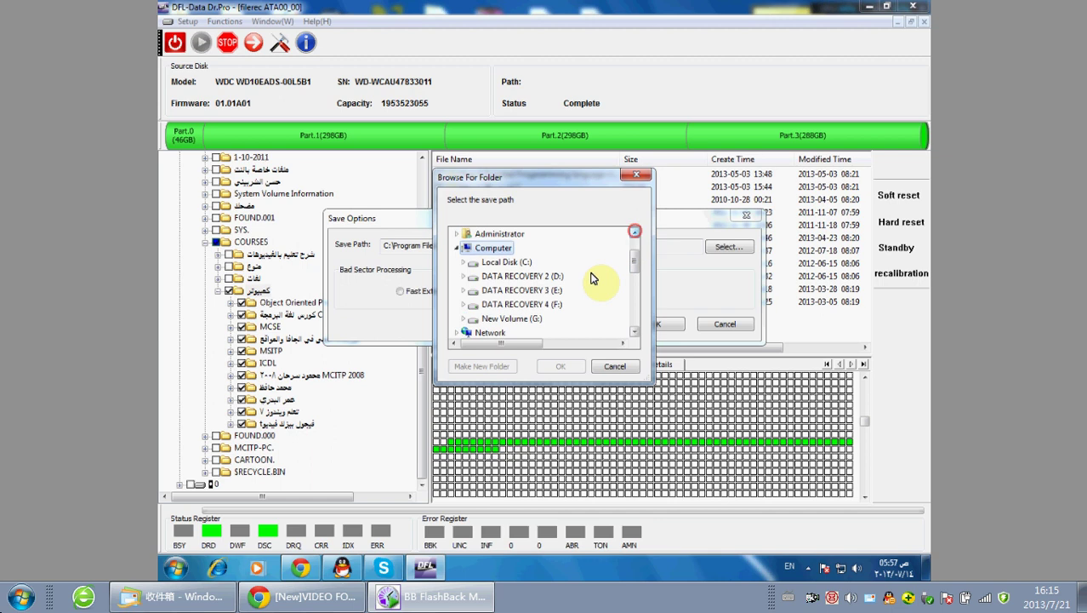
{"action": "left_click", "coordinate": [514, 318]}
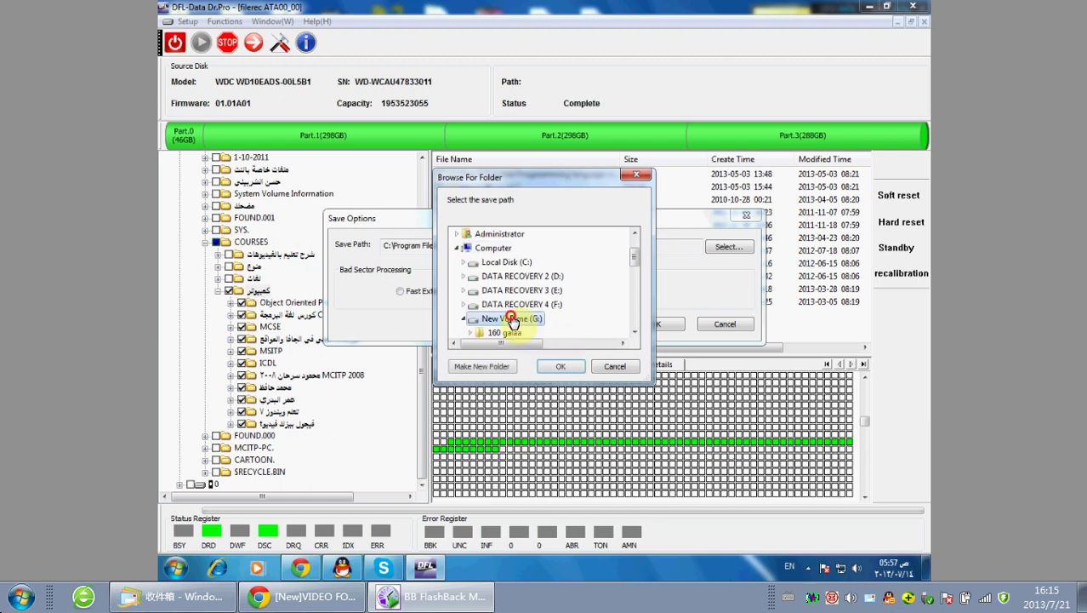
- Choose the COURSES folder on drive G: as the save path, G:\COURSES
{"action": "left_click", "coordinate": [635, 332]}
{"action": "left_click", "coordinate": [635, 331]}
{"action": "left_click", "coordinate": [635, 332]}
{"action": "left_click", "coordinate": [635, 332]}
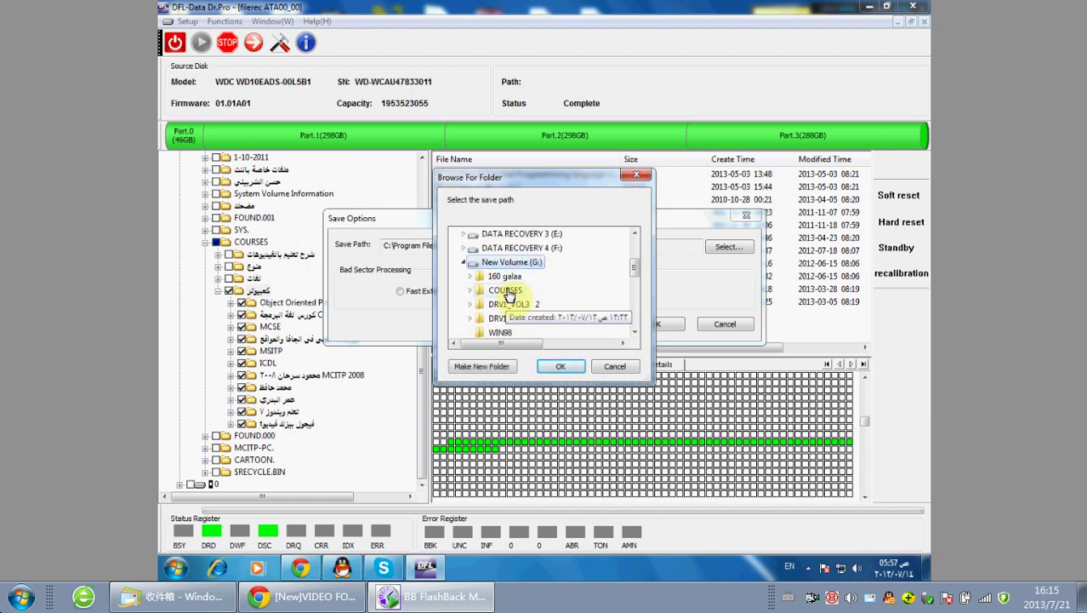
{"action": "left_click", "coordinate": [507, 291]}
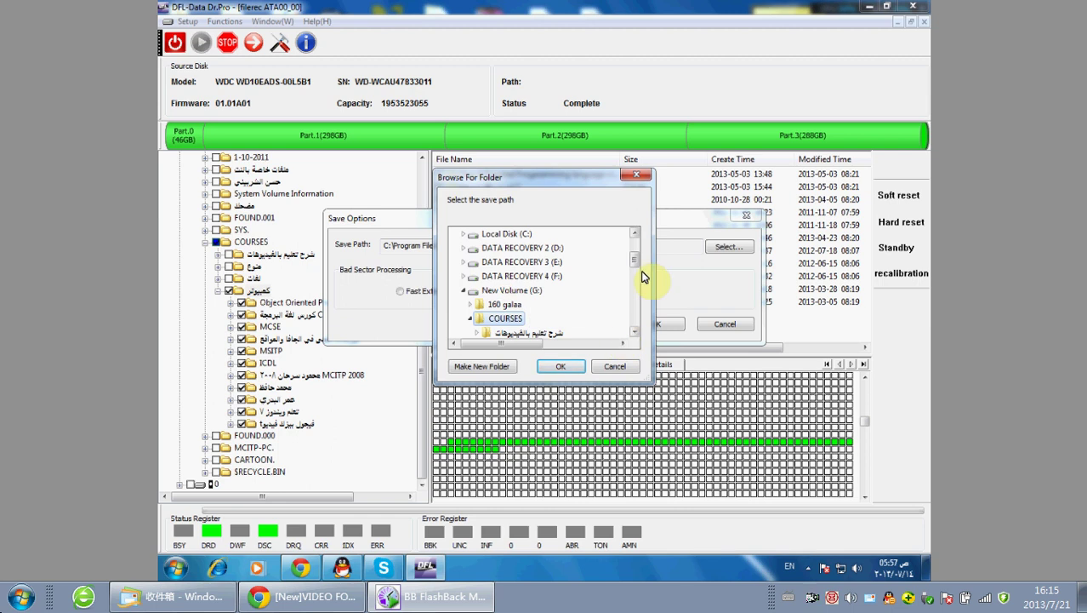
{"action": "left_click", "coordinate": [635, 232]}
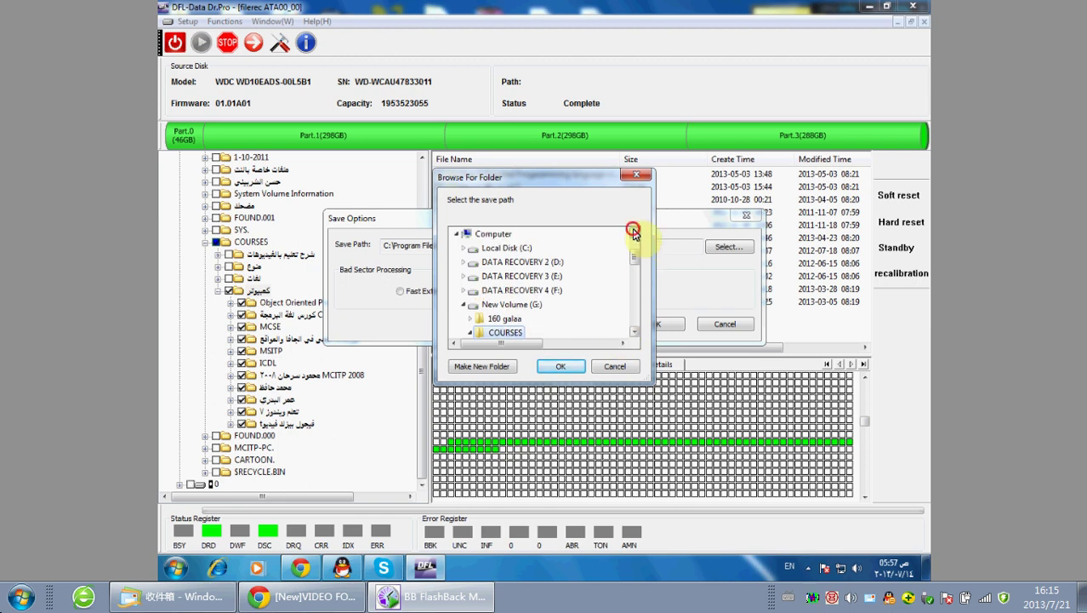
{"action": "left_click", "coordinate": [635, 331]}
{"action": "left_click", "coordinate": [635, 331]}
{"action": "left_click", "coordinate": [635, 331]}
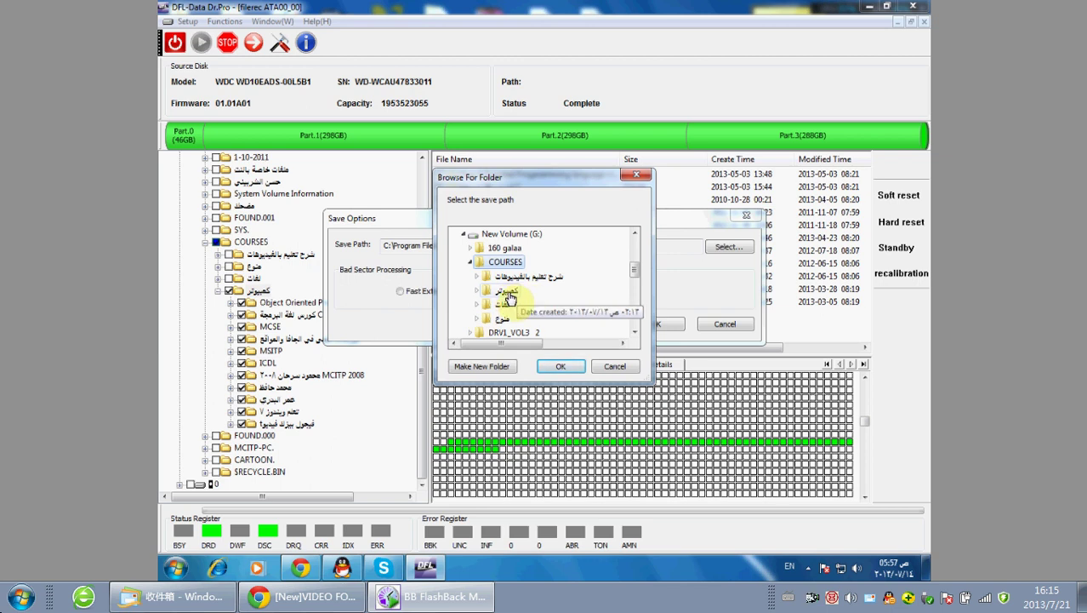
{"action": "left_click", "coordinate": [561, 366]}
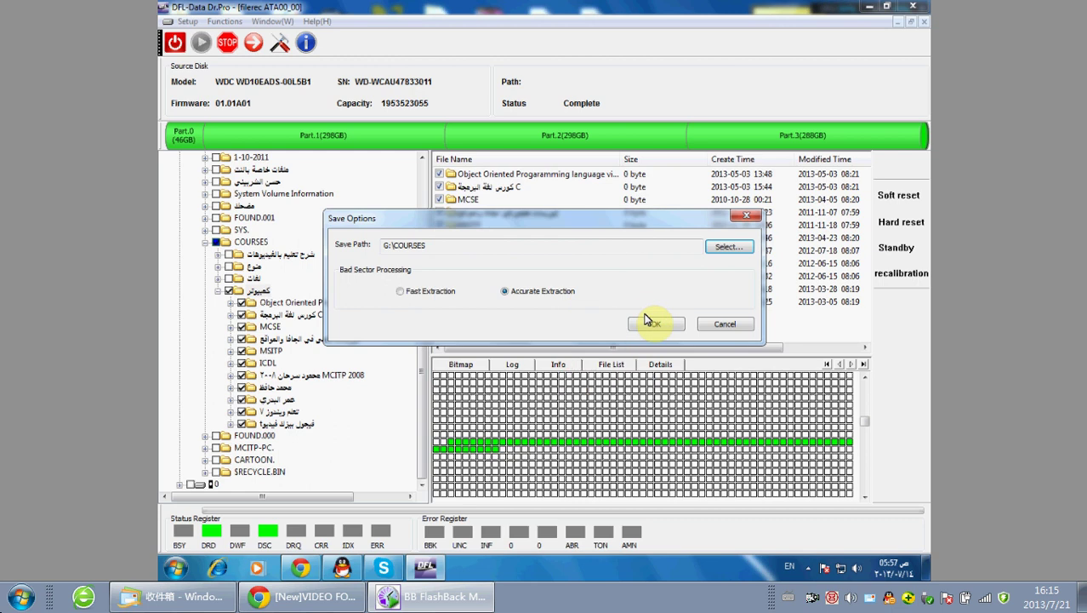
- Start recovering the marked files with Accurate Extraction and skip all files that already exist in the destination
{"action": "left_click", "coordinate": [656, 324]}
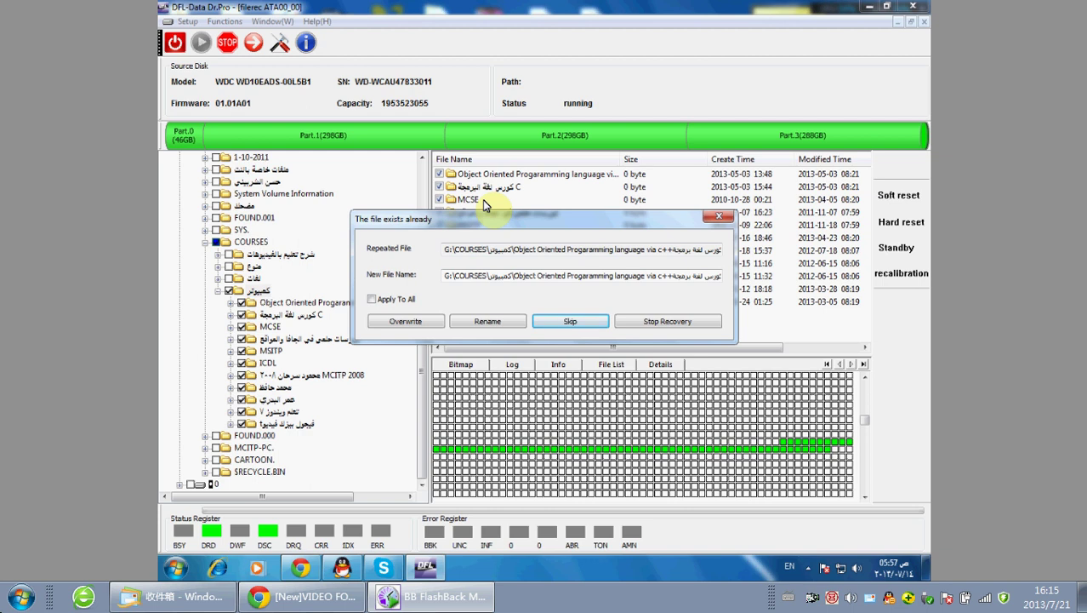
{"action": "left_click", "coordinate": [383, 302]}
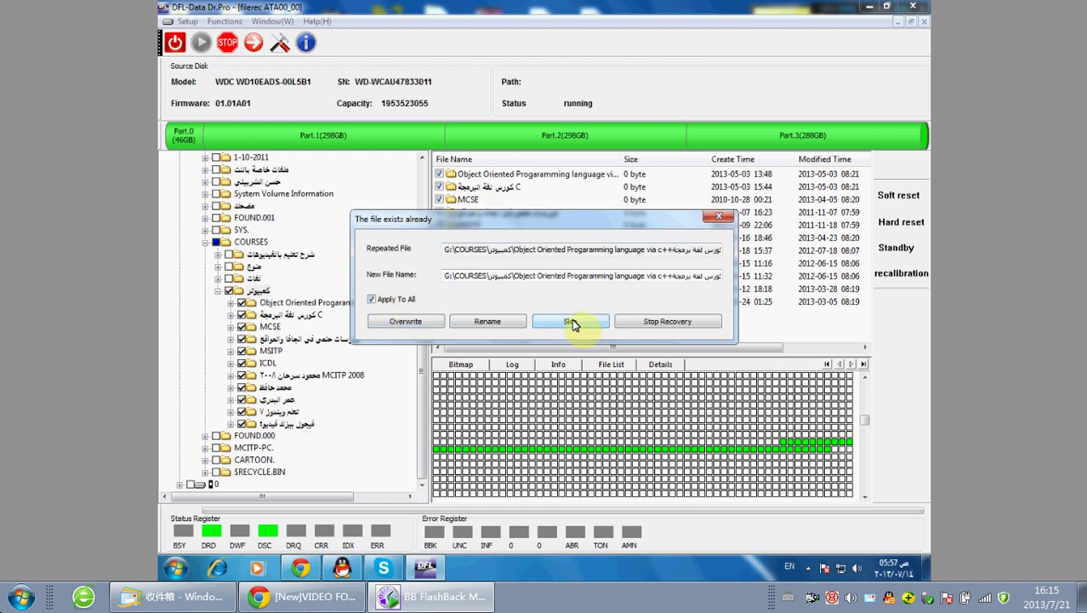
{"action": "left_click", "coordinate": [570, 321]}
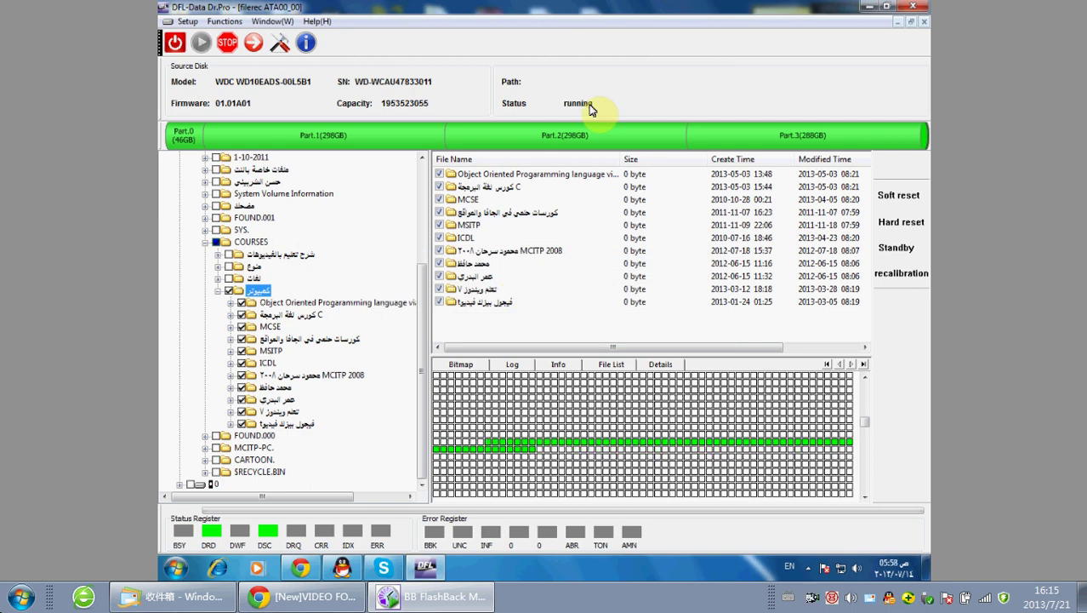